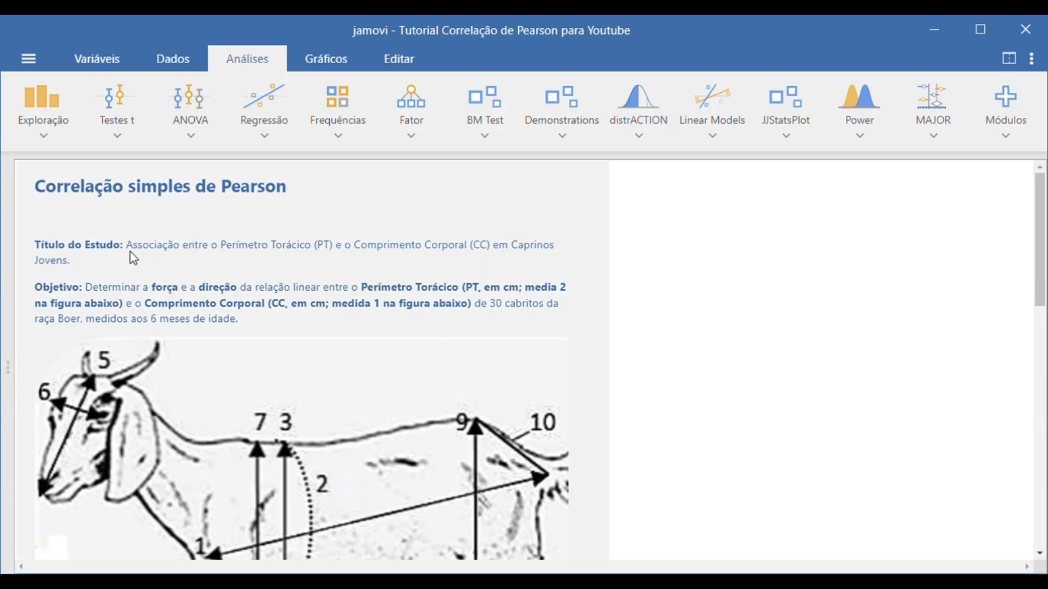
Step: Read through the study notes, from the title and objective to the goat measurement diagram, observations and Ho/Ha hypotheses
right_click(210, 261)
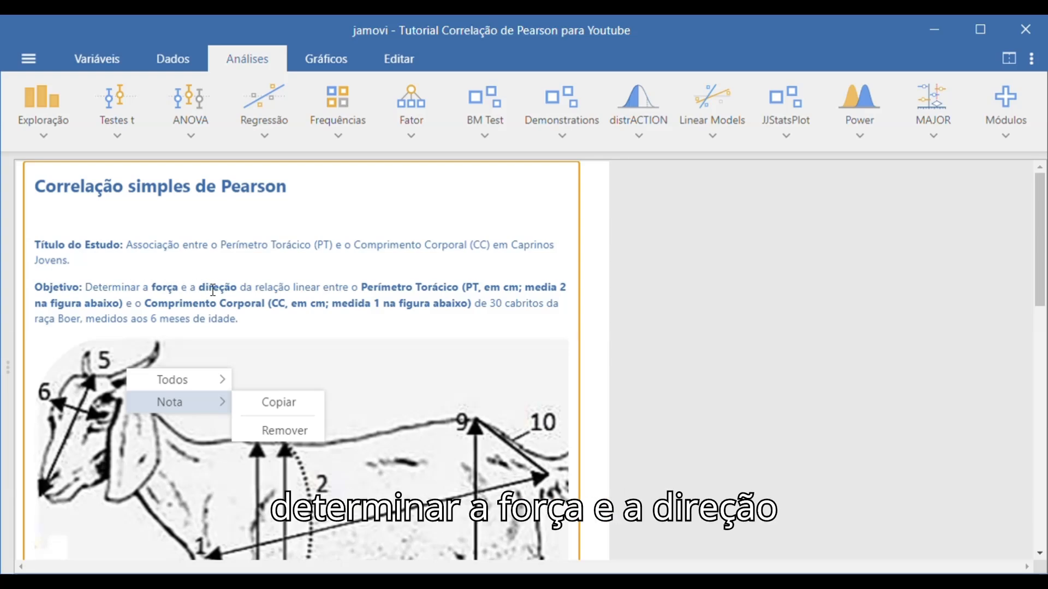
left_click(303, 274)
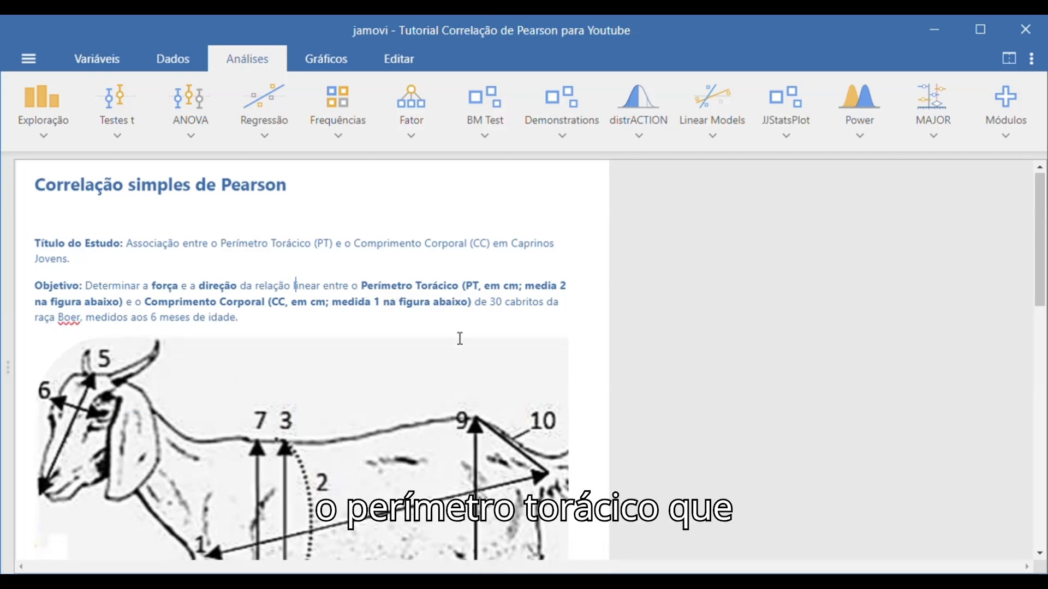
scroll(460, 344, "down", 2)
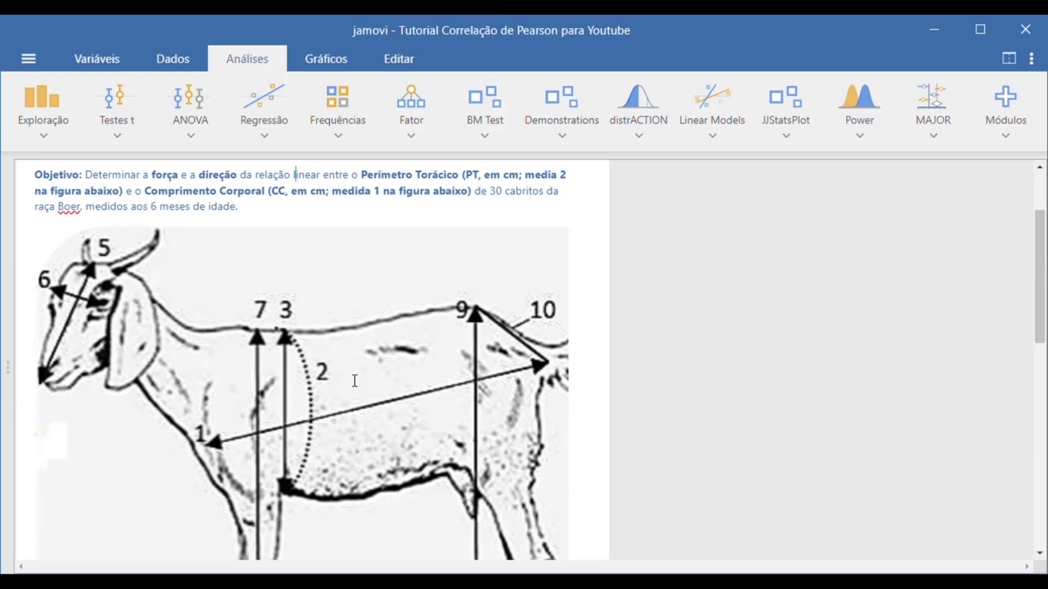
scroll(354, 380, "down", 10)
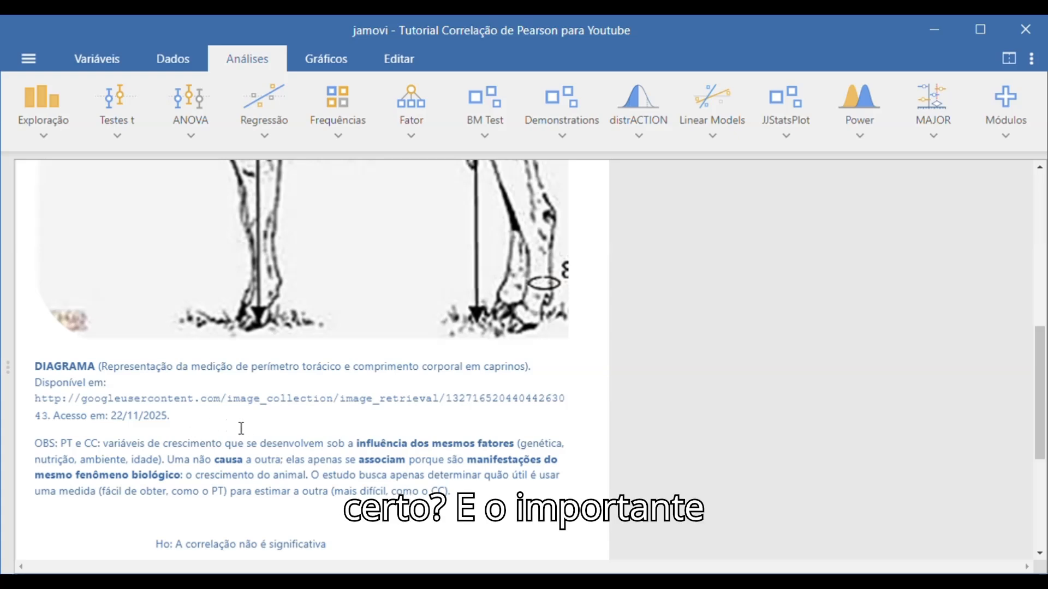
scroll(270, 435, "up", 5)
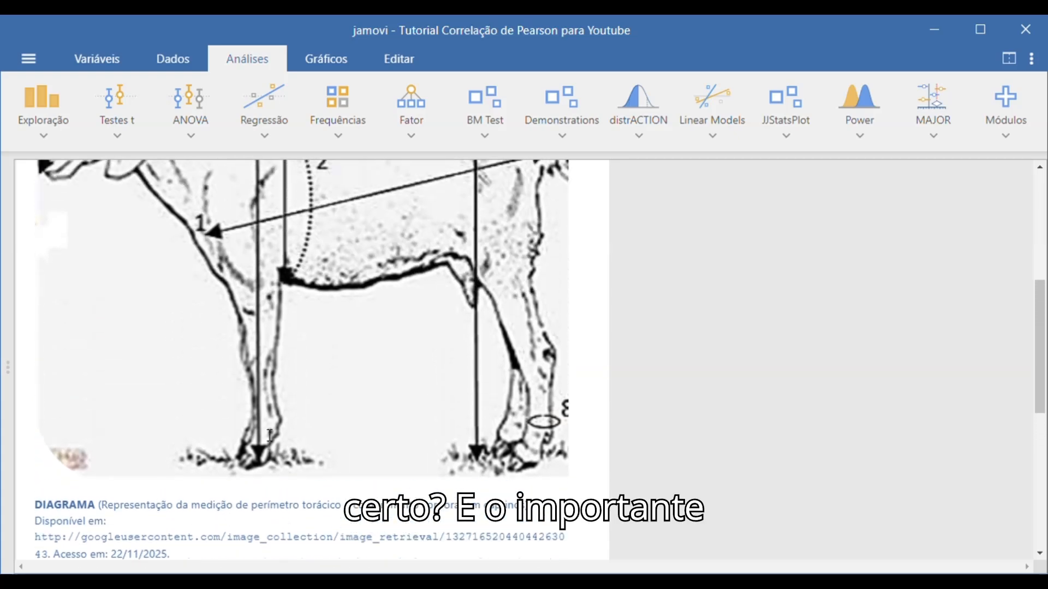
scroll(270, 435, "down", 10)
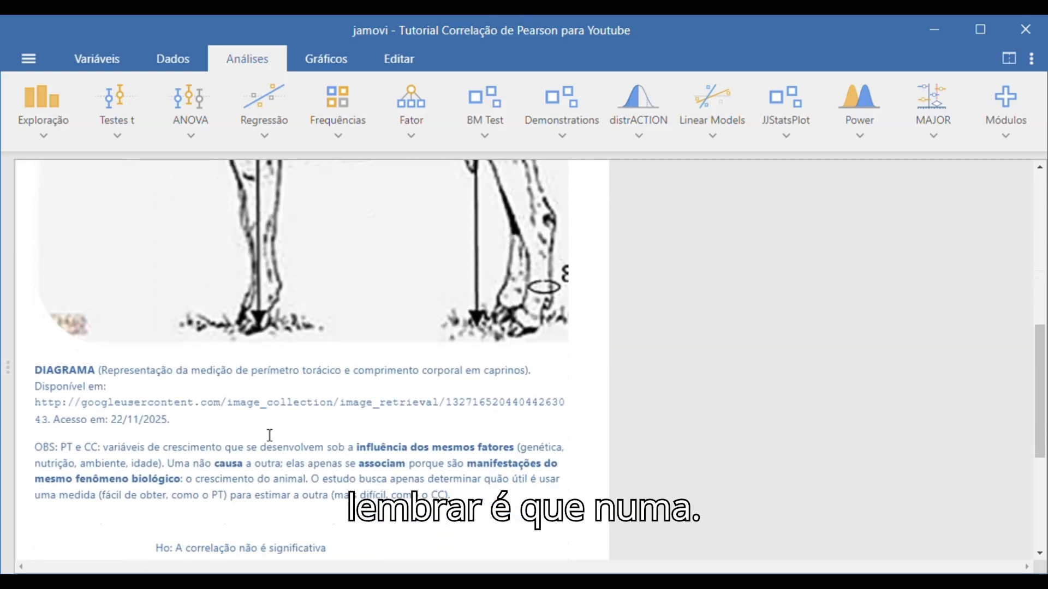
scroll(269, 435, "up", 1)
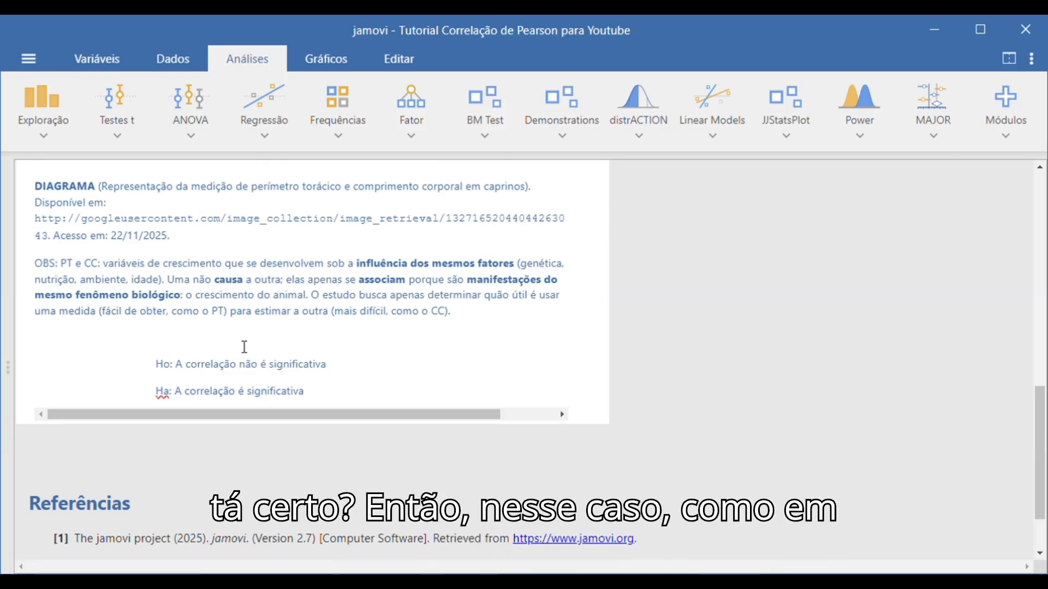
scroll(245, 347, "up", 3)
scroll(245, 347, "down", 4)
scroll(244, 347, "down", 1)
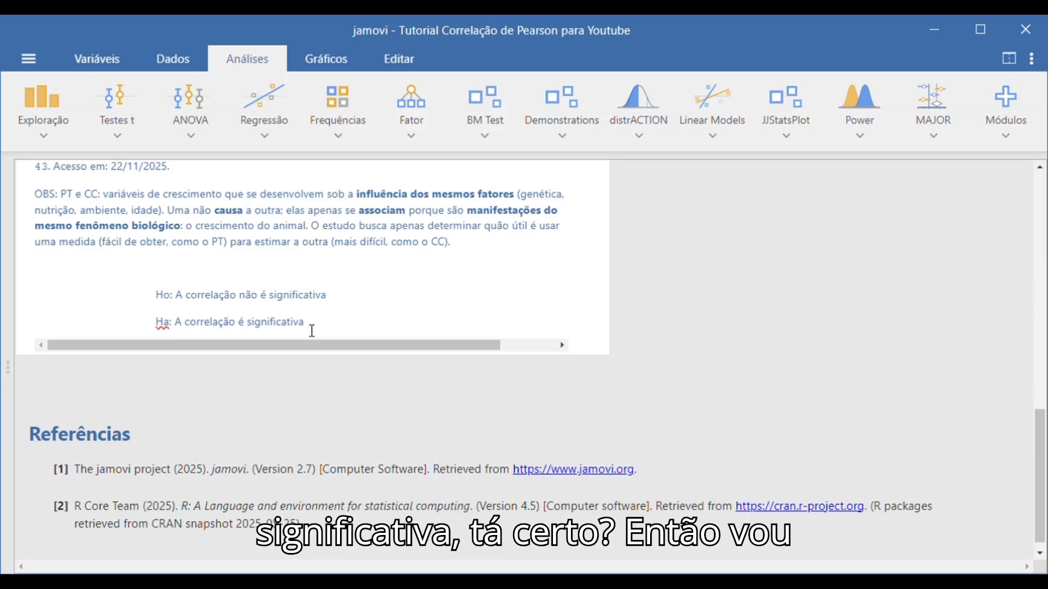
Step: Show the data table side by side with the results and narrow the data area to give the results more room
left_click(178, 61)
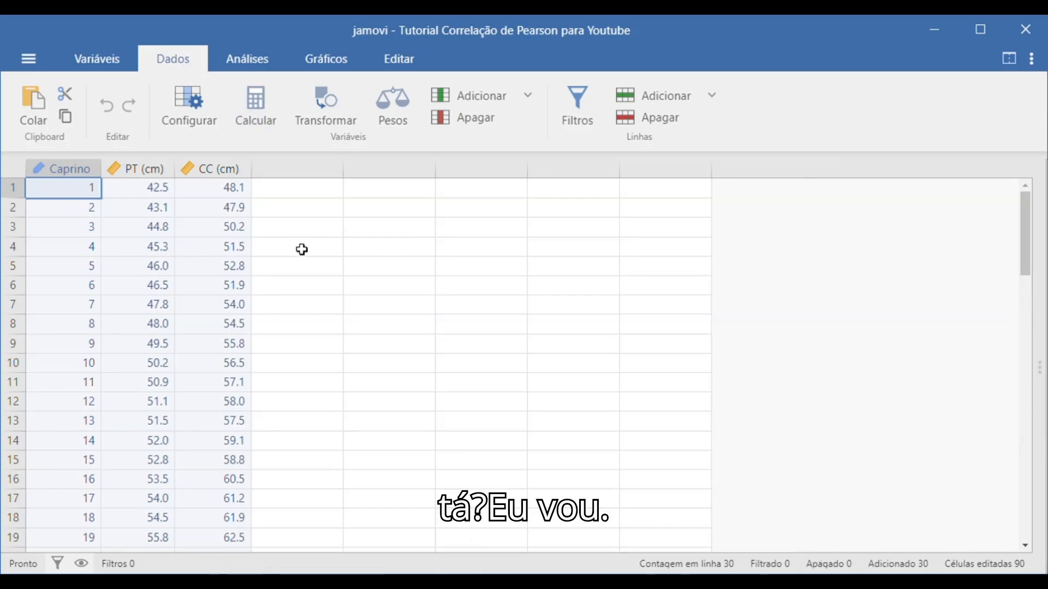
left_click(1009, 62)
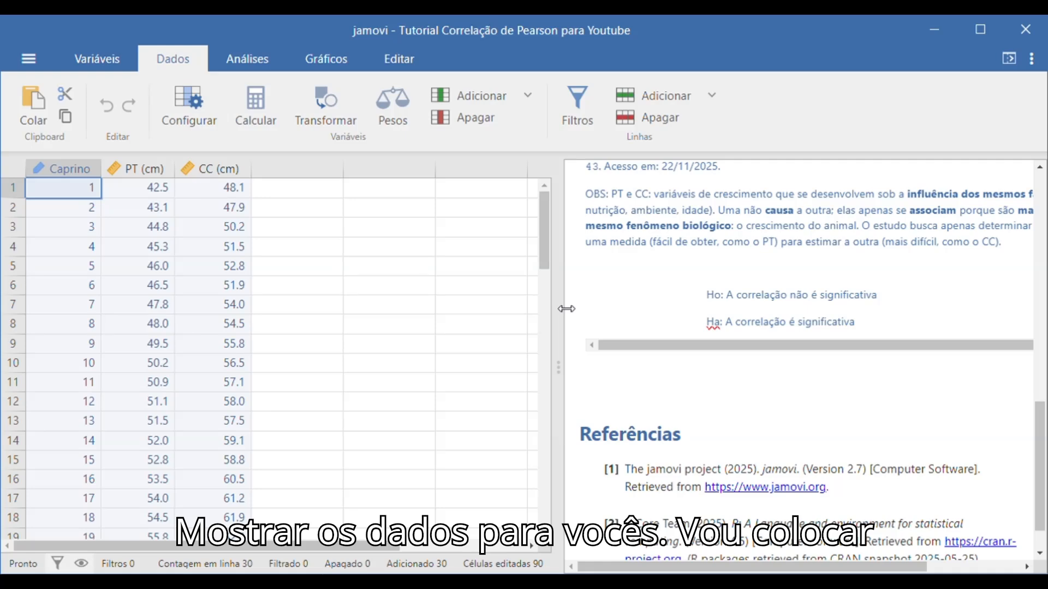
left_click_drag(566, 309, 448, 334)
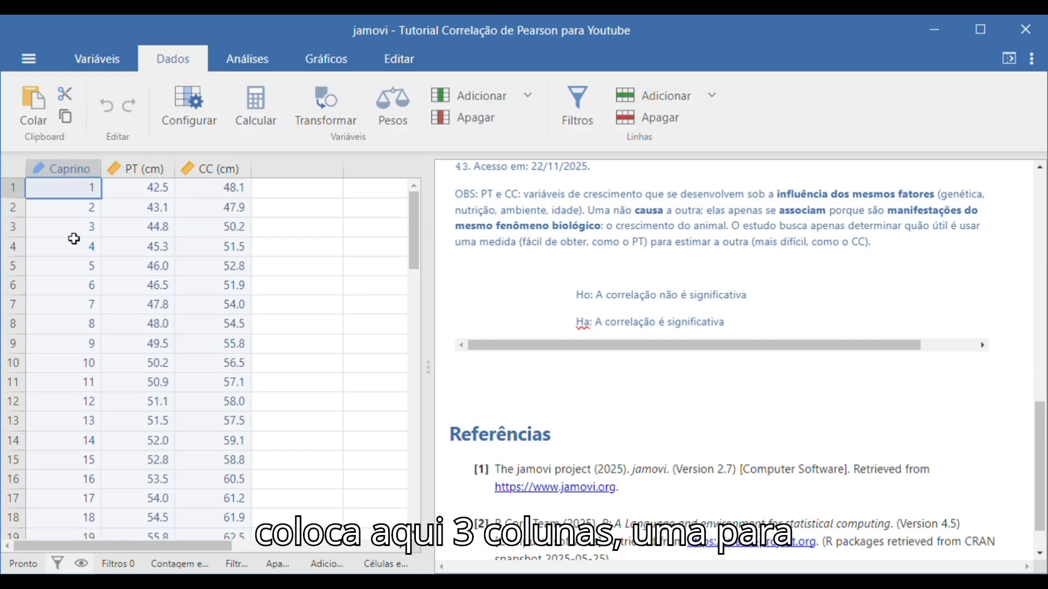
Step: Review the Caprino, PT (cm) and CC (cm) data rows, focusing on the first animal's values, and glance over the study notes
scroll(69, 300, "down", 5)
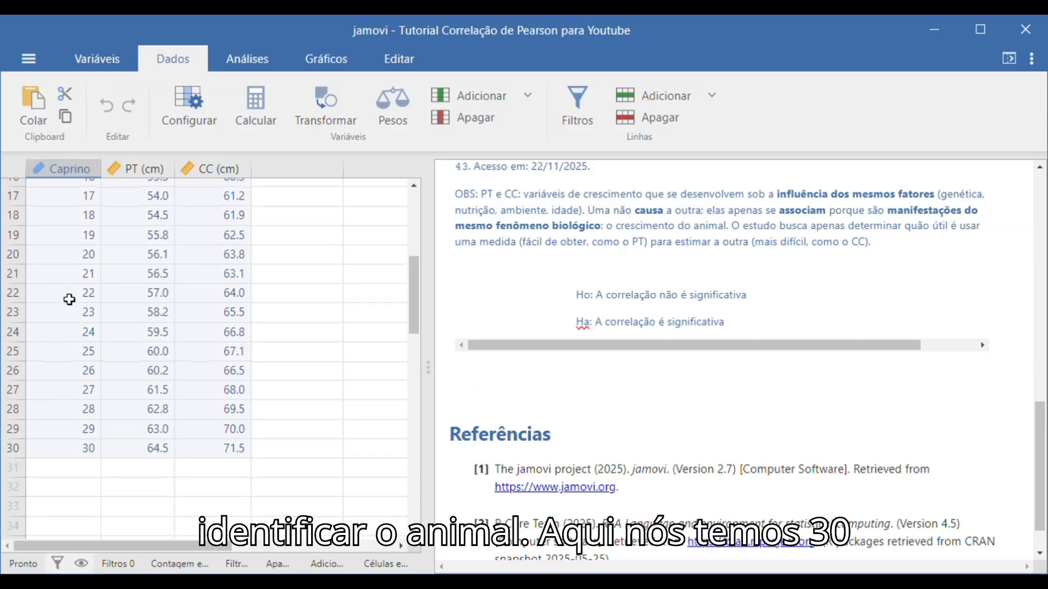
scroll(69, 300, "up", 5)
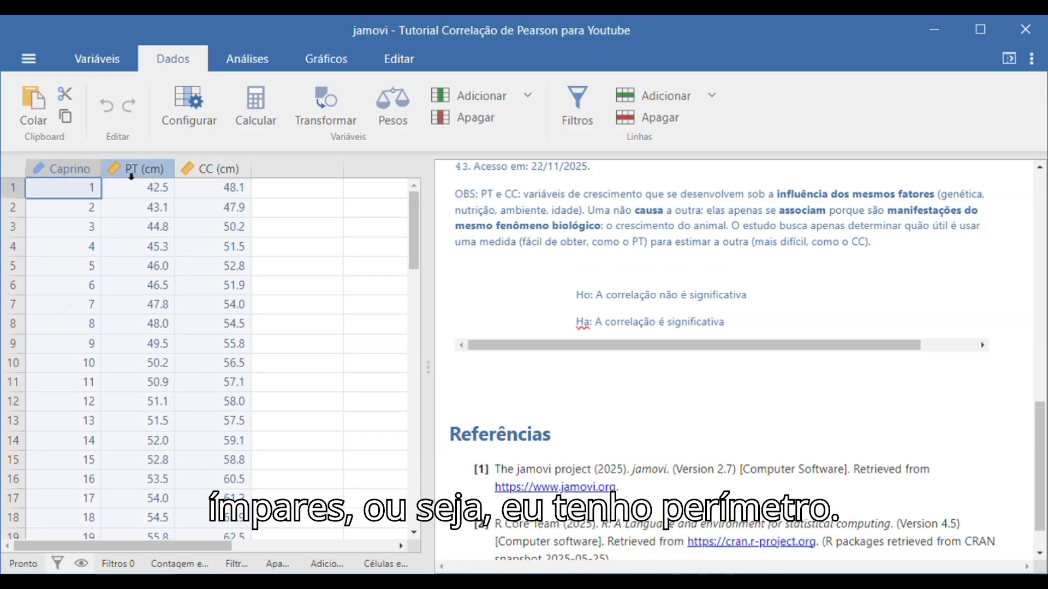
left_click(144, 191)
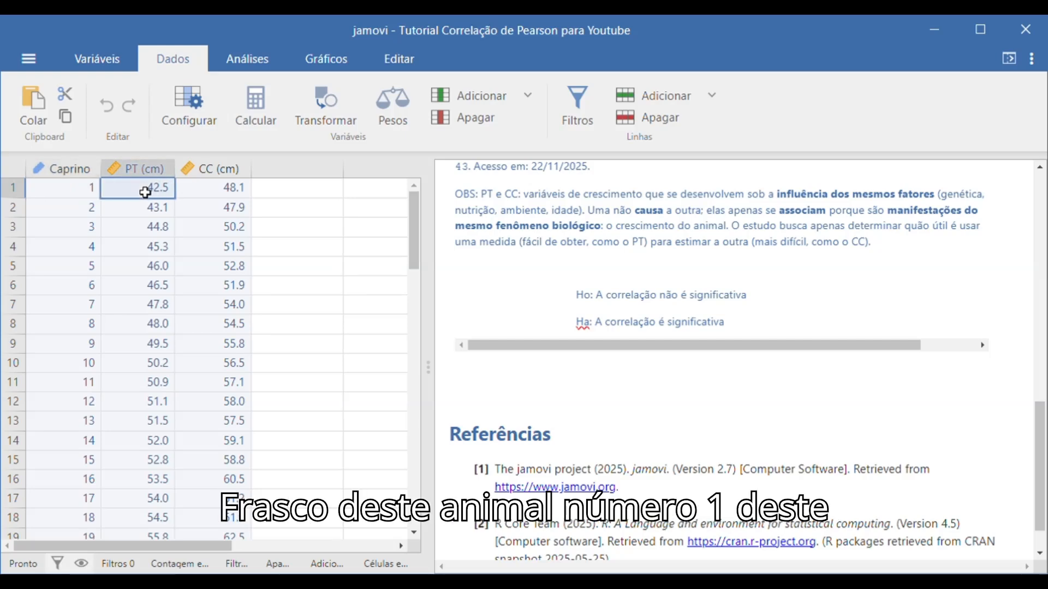
left_click(87, 190)
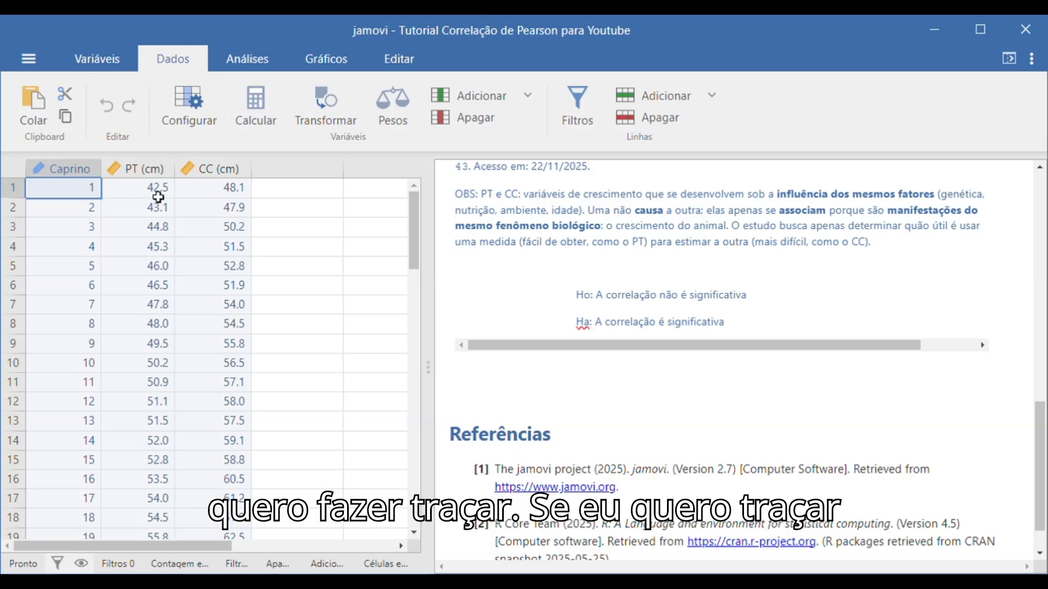
left_click(158, 197)
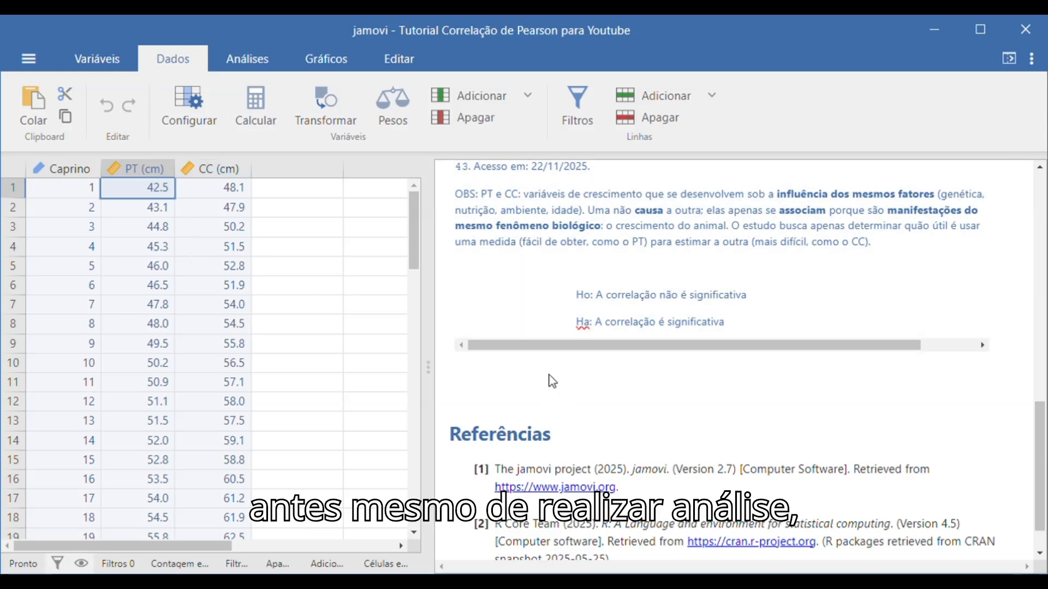
scroll(552, 381, "up", 4)
scroll(552, 381, "down", 5)
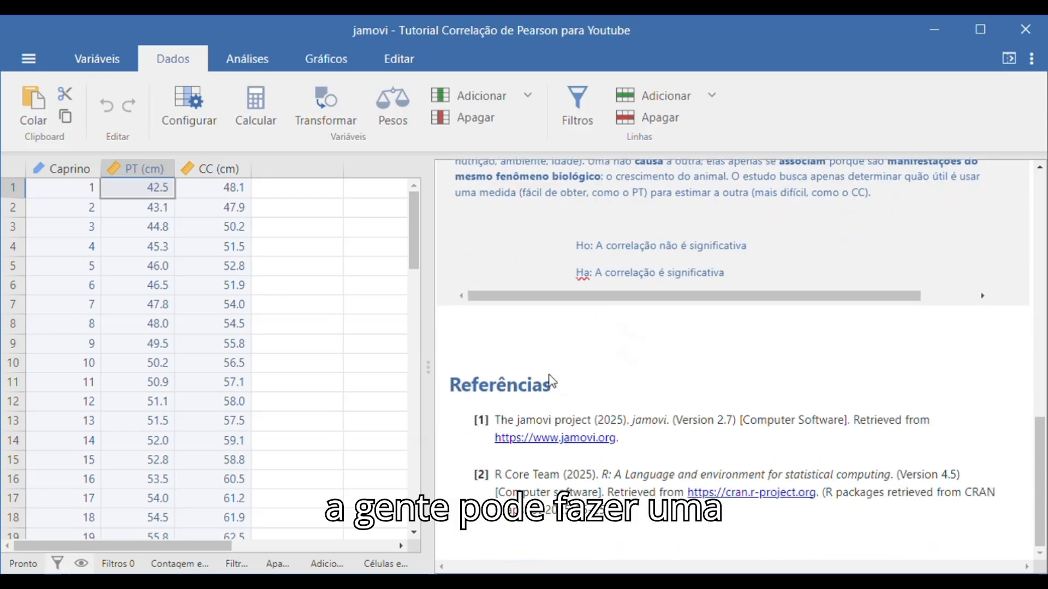
scroll(489, 336, "up", 4)
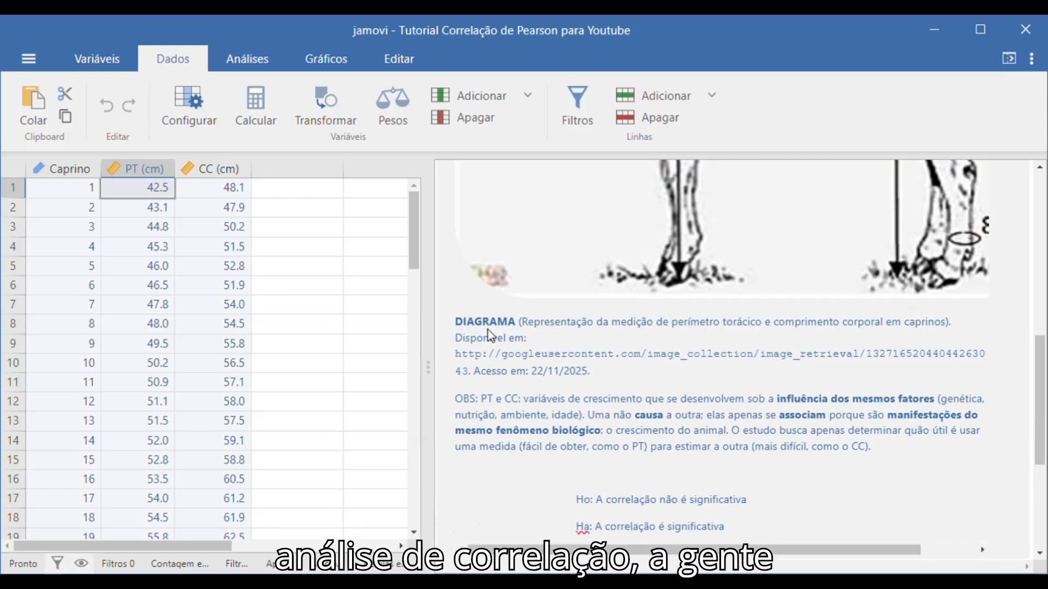
Step: Add a scatter plot analysis from the exploration analyses and extend its title to "Scatter Plot PT vs CC"
left_click(251, 66)
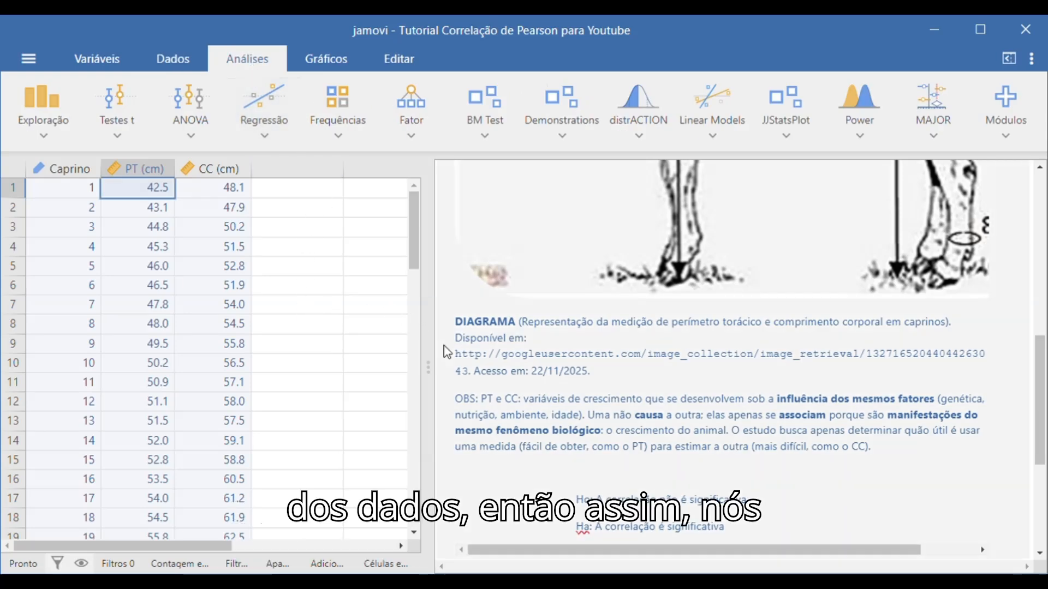
left_click(53, 144)
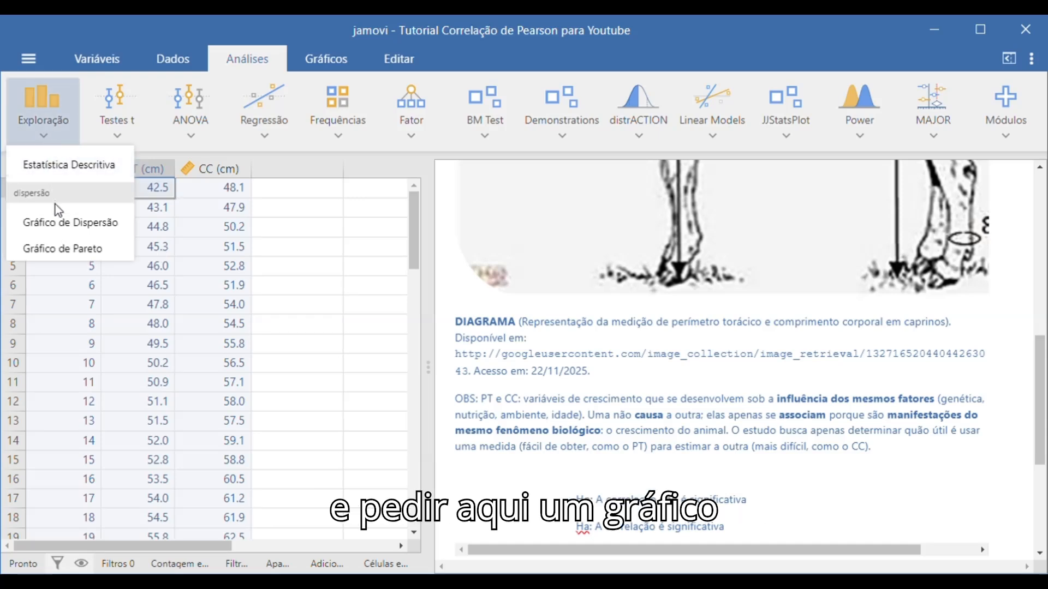
left_click(61, 223)
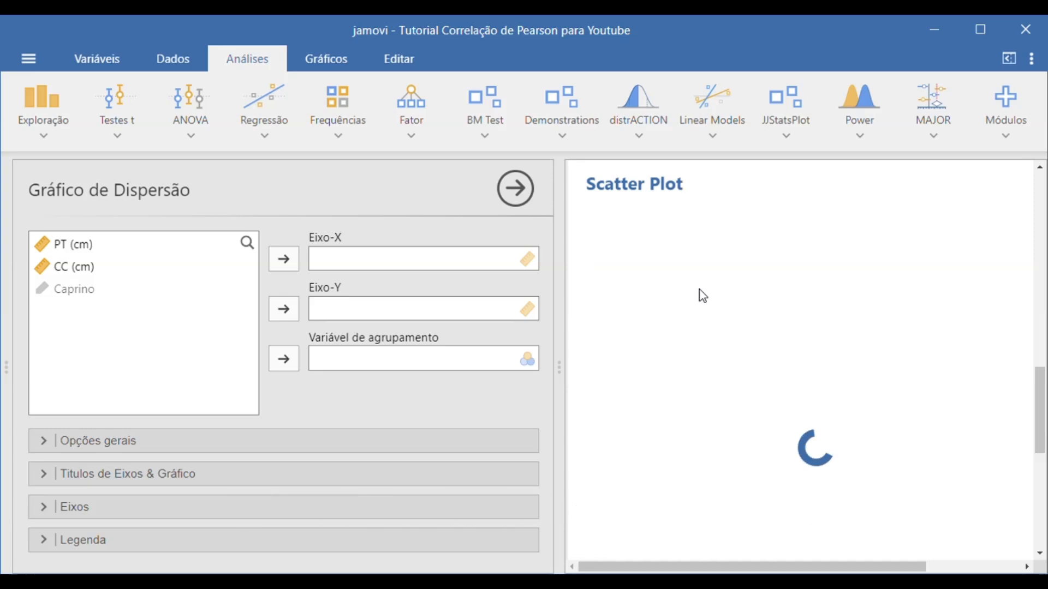
type("PT")
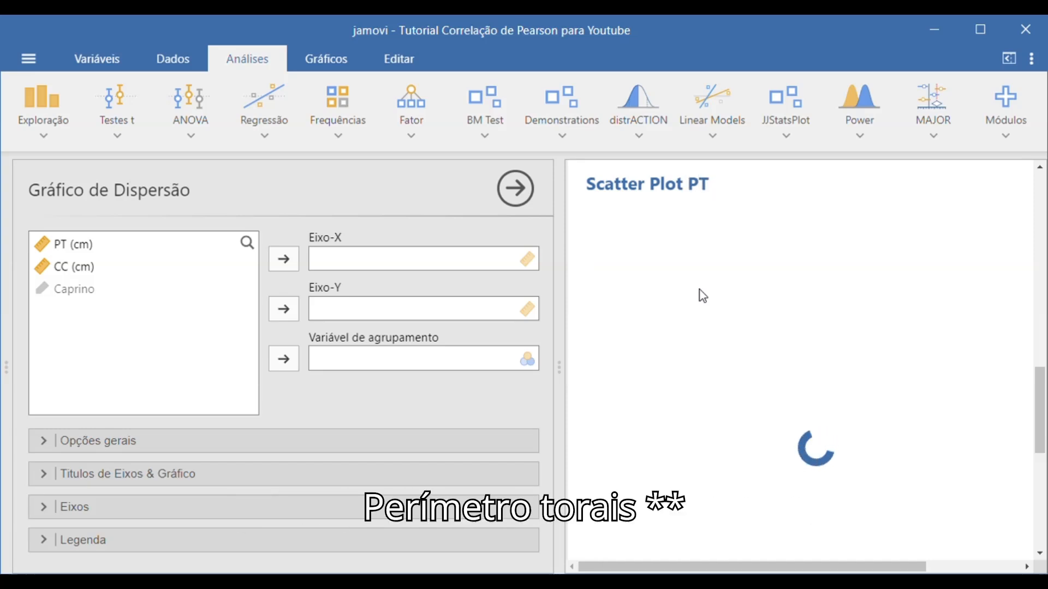
type(" vs")
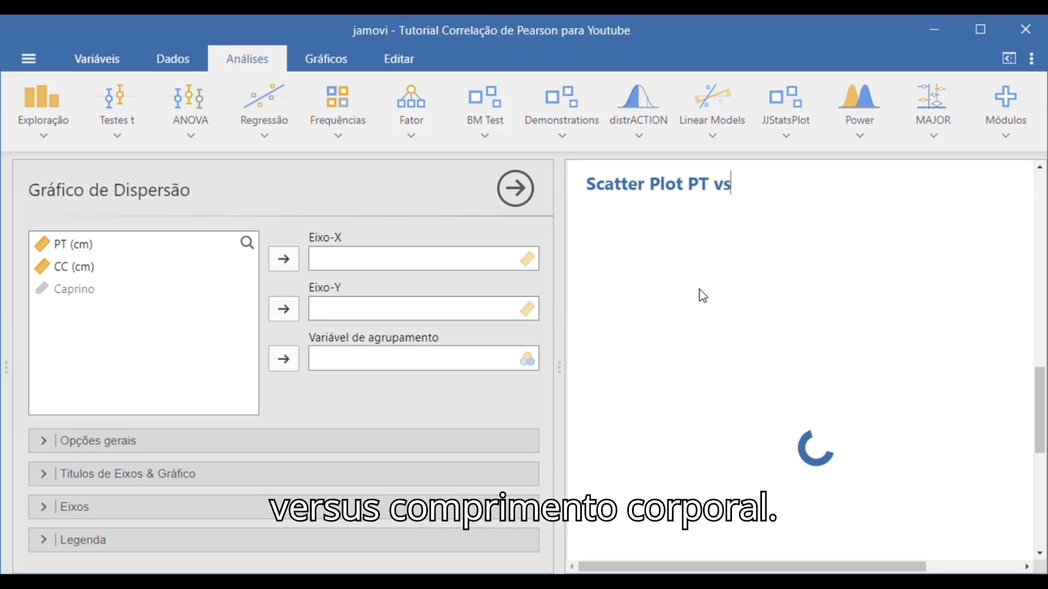
type(" CC")
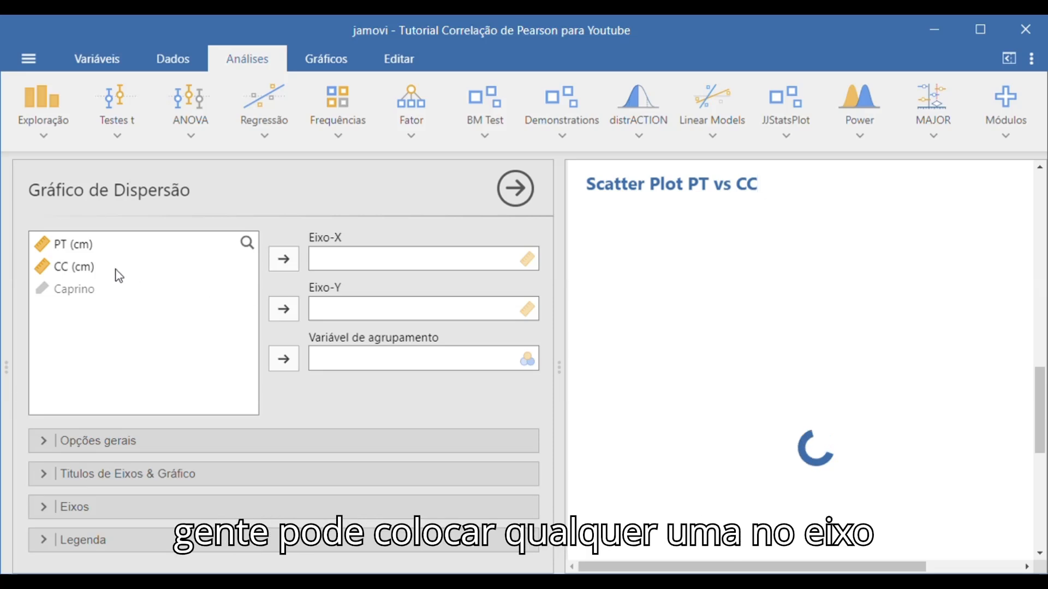
Step: Assign PT (cm) to the X axis and CC (cm) to the Y axis of the scatter plot
left_click(66, 247)
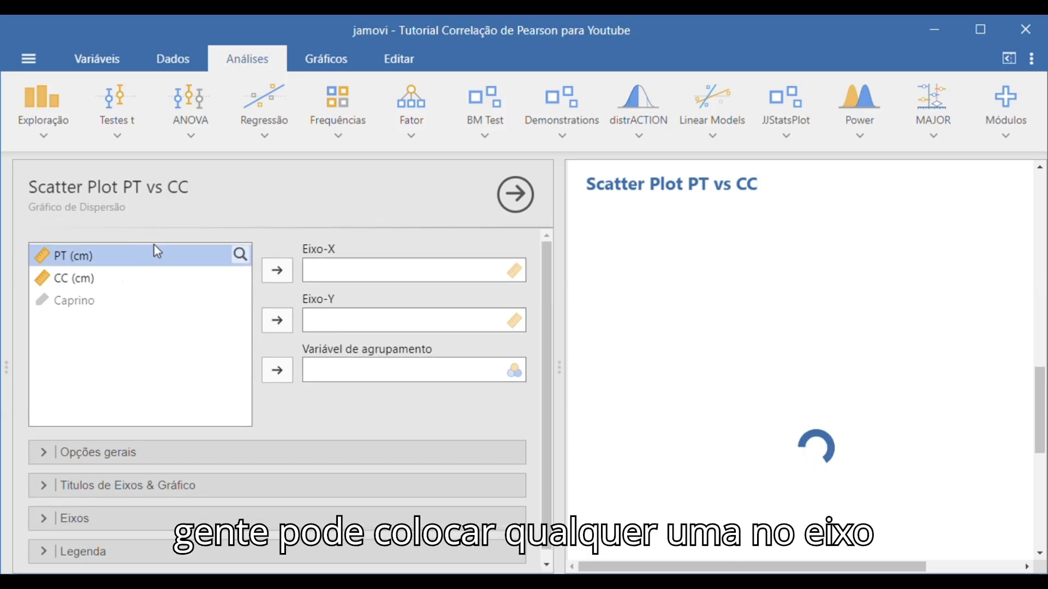
left_click(286, 274)
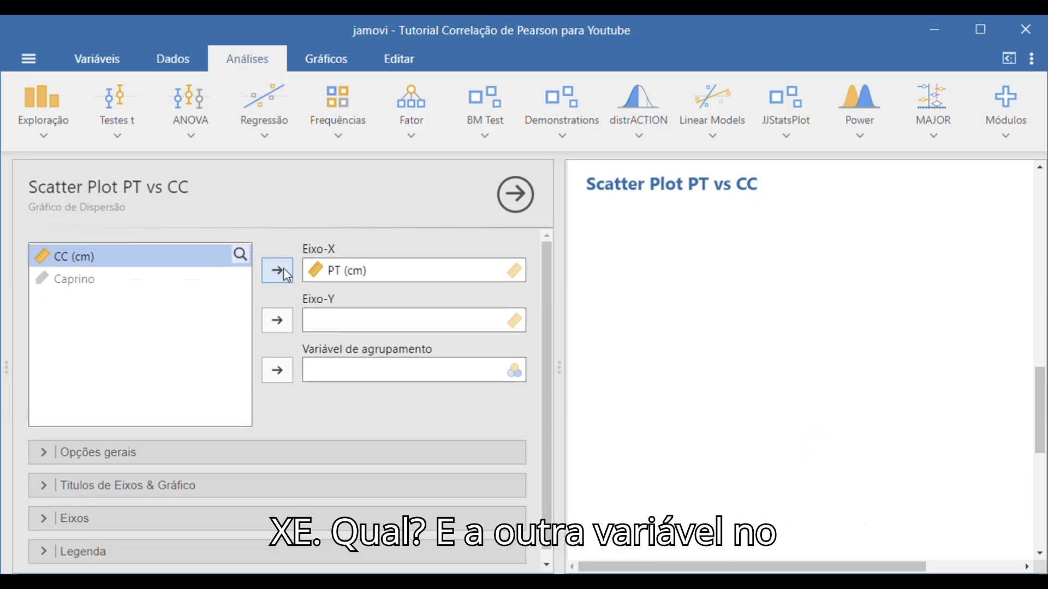
left_click(283, 329)
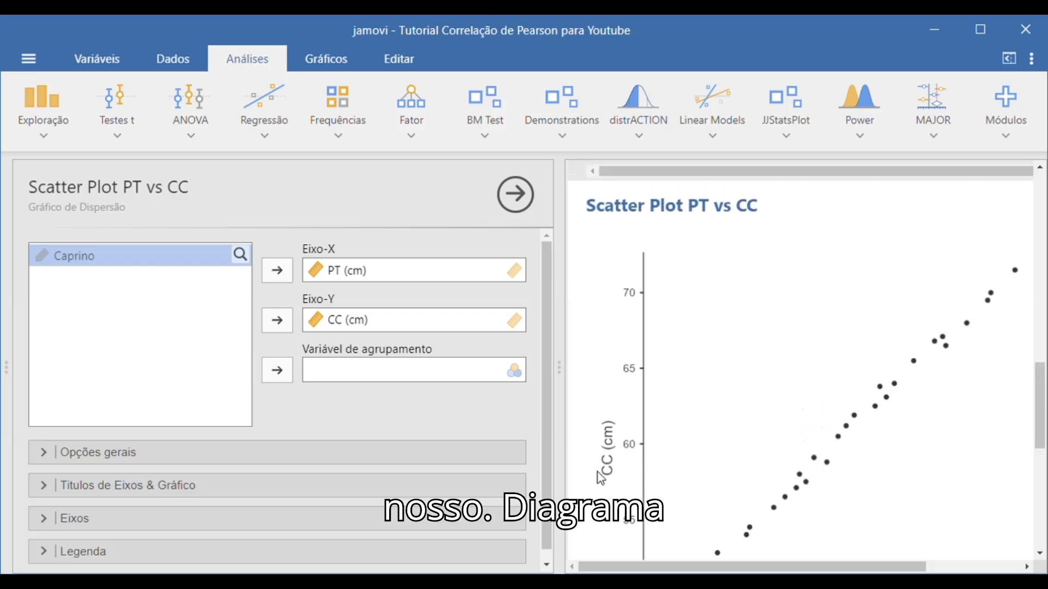
Step: Close the scatter plot options and examine the plotted points along both axes for the form and direction of the PT–CC relationship
scroll(689, 457, "down", 1)
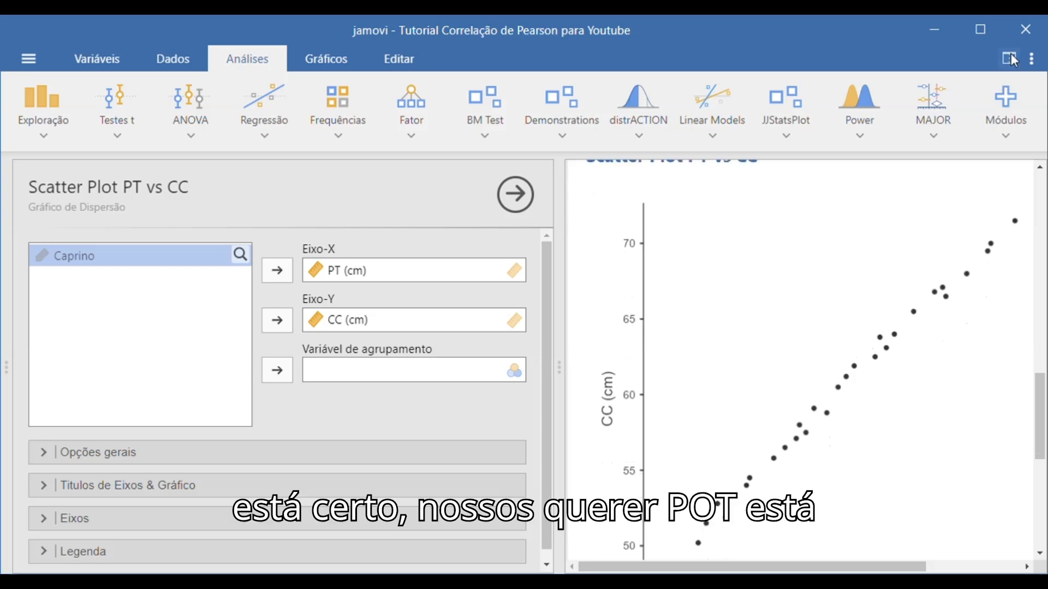
left_click(516, 195)
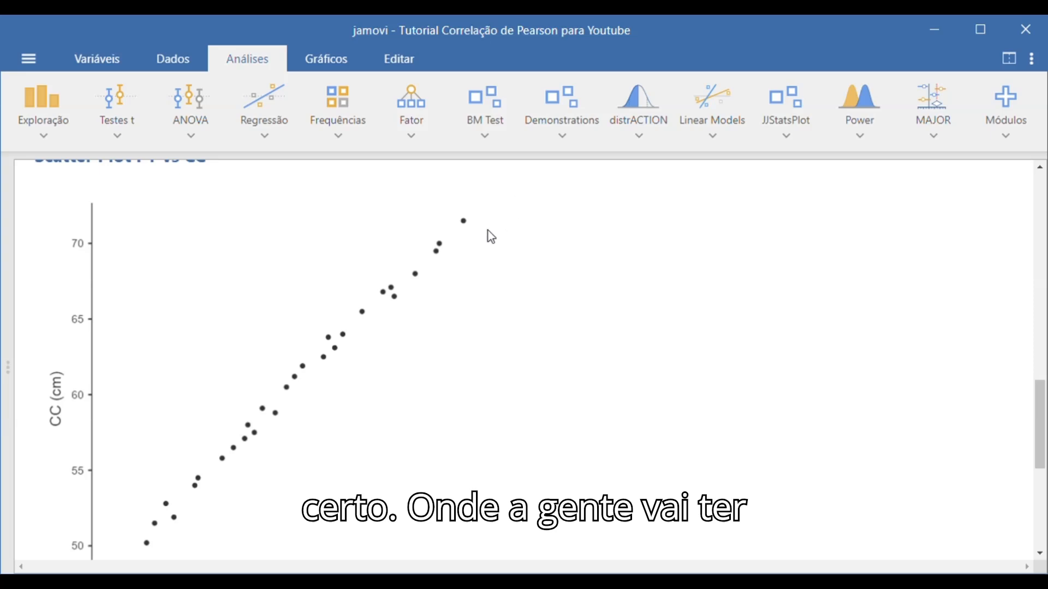
scroll(431, 405, "up", 1)
scroll(435, 406, "down", 2)
scroll(435, 406, "down", 2)
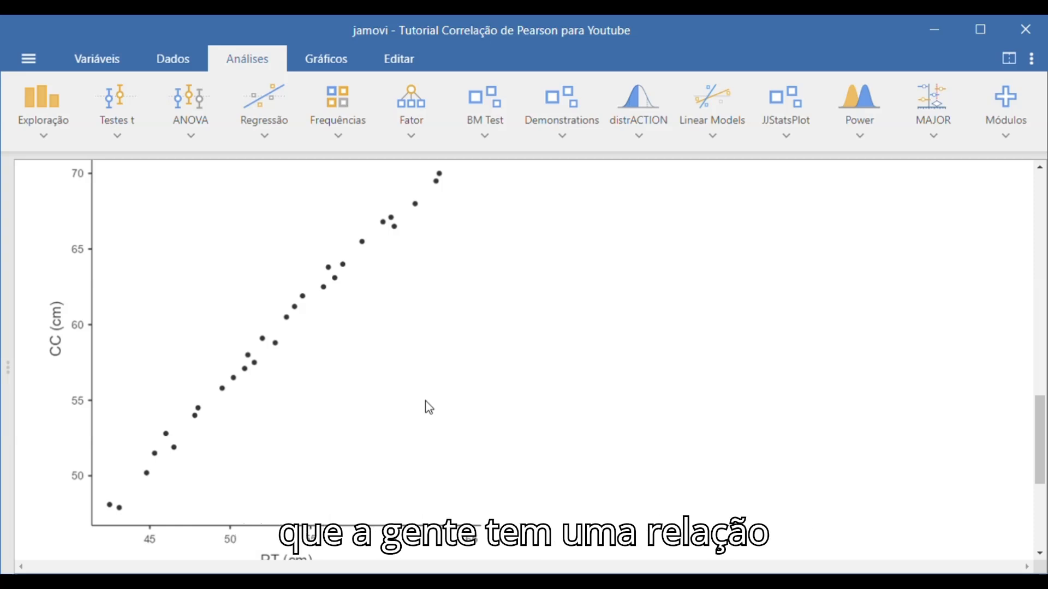
scroll(198, 505, "up", 3)
scroll(198, 505, "down", 3)
scroll(198, 505, "down", 2)
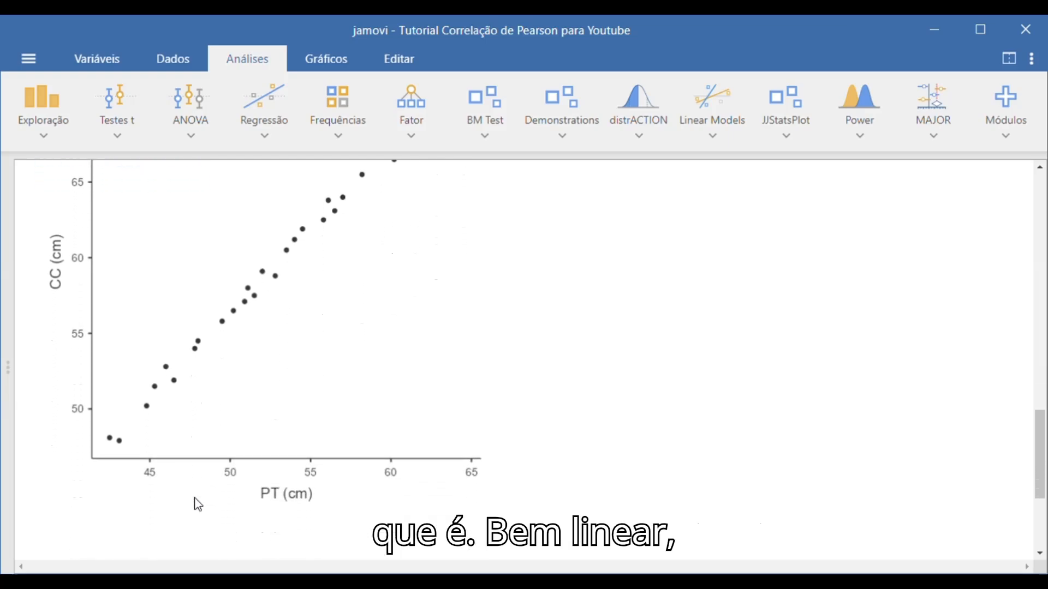
scroll(198, 358, "up", 3)
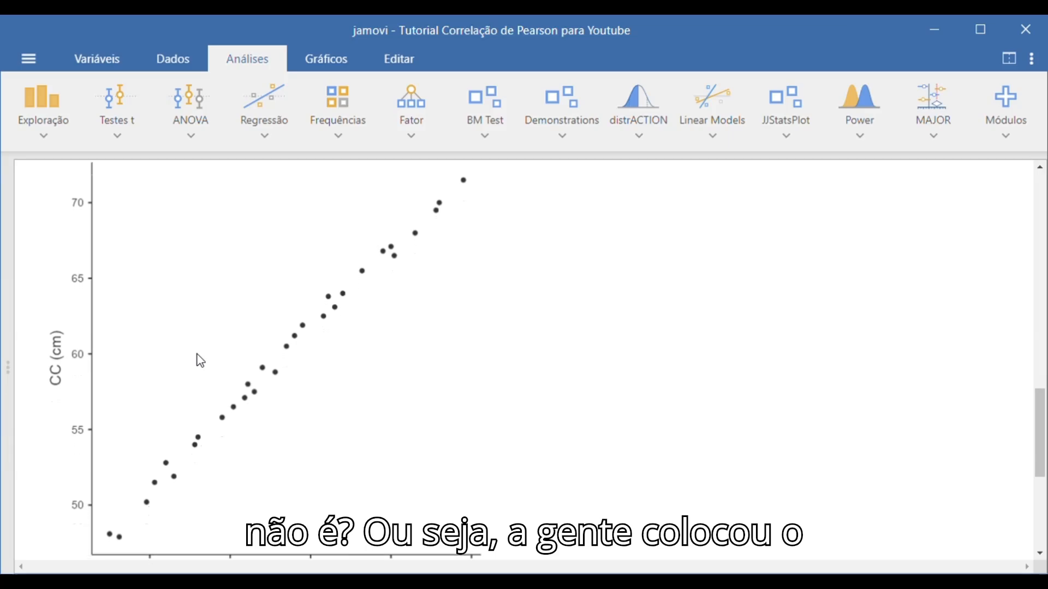
scroll(200, 360, "down", 1)
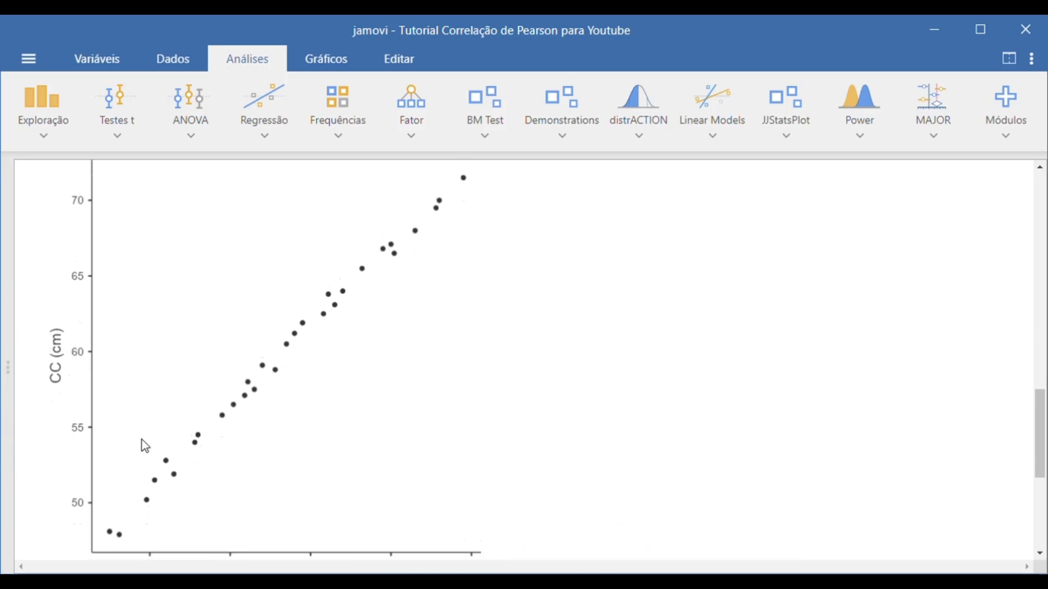
scroll(143, 446, "down", 3)
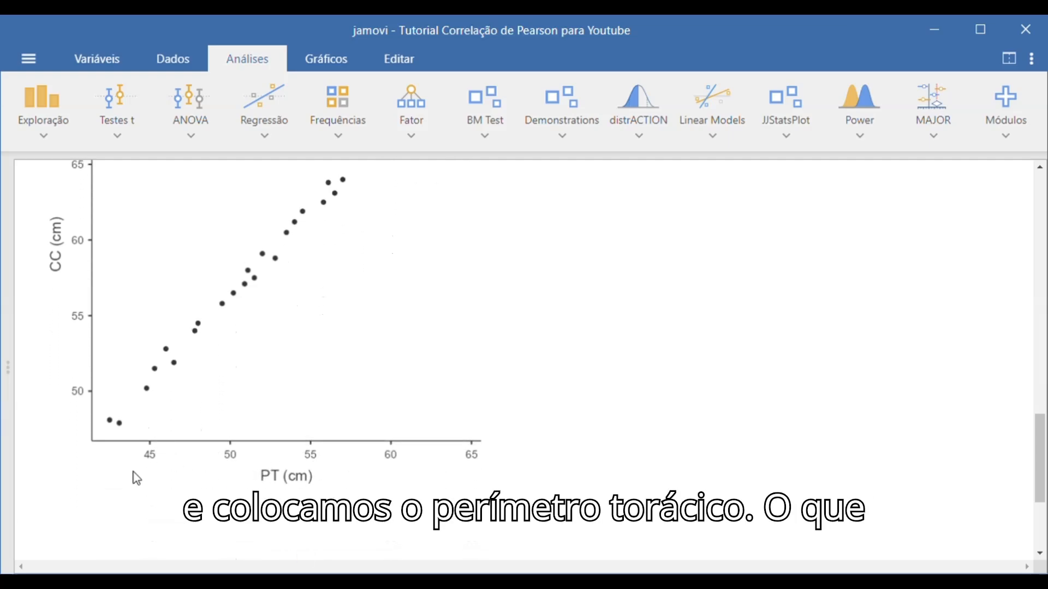
scroll(160, 371, "up", 3)
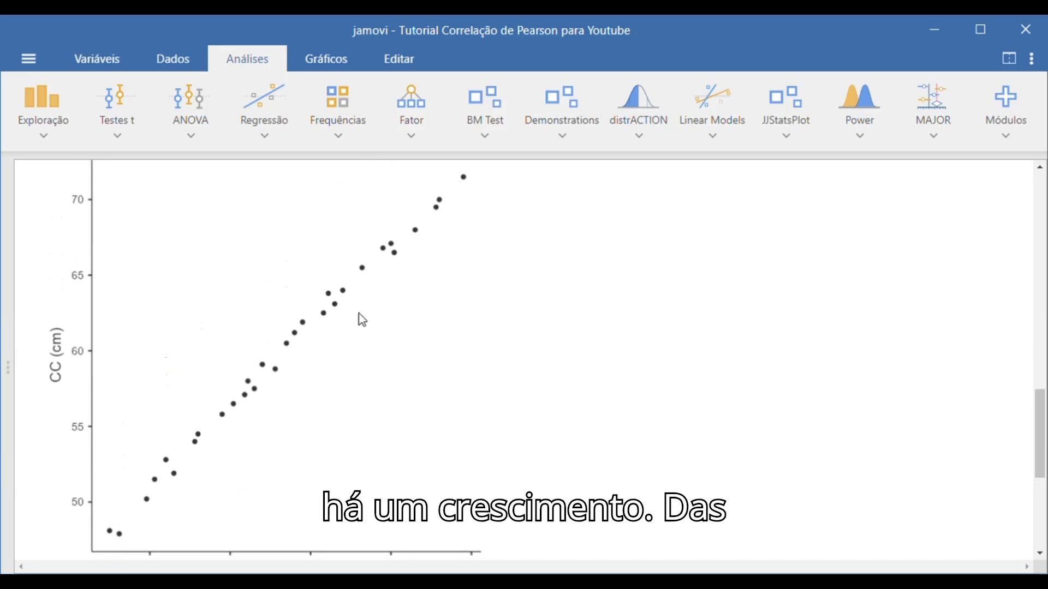
Step: Add a correlation matrix analysis from the regression analyses and assign PT (cm) and CC (cm) as its variables
scroll(300, 397, "down", 1)
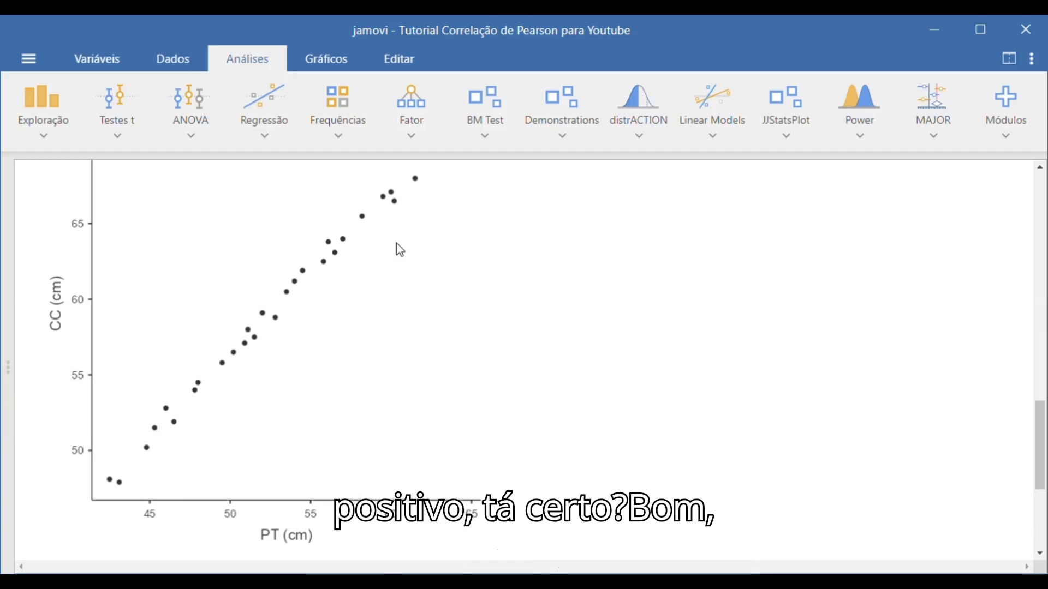
scroll(408, 360, "up", 2)
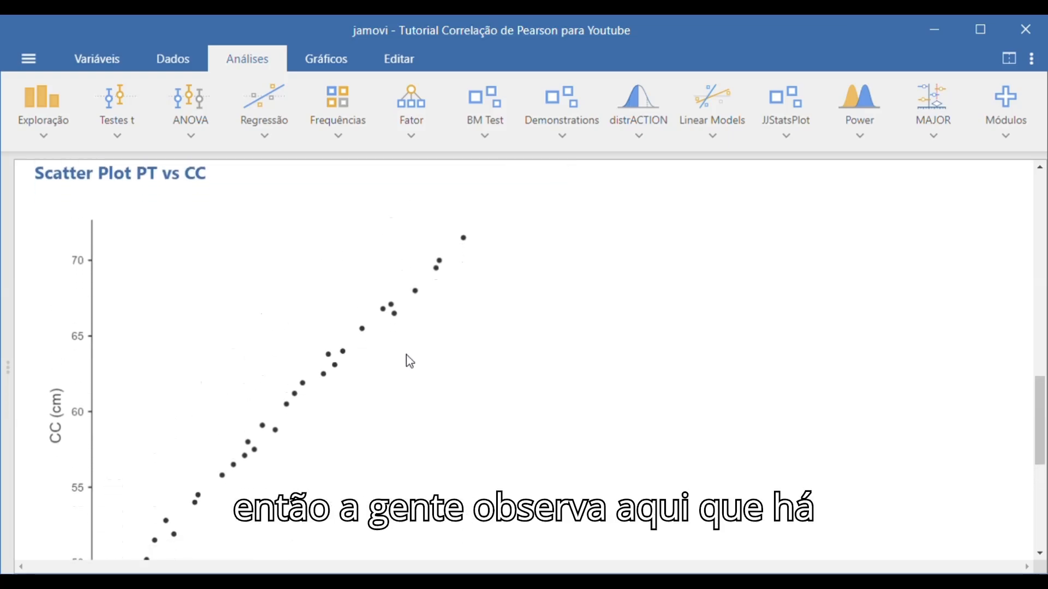
scroll(409, 361, "down", 2)
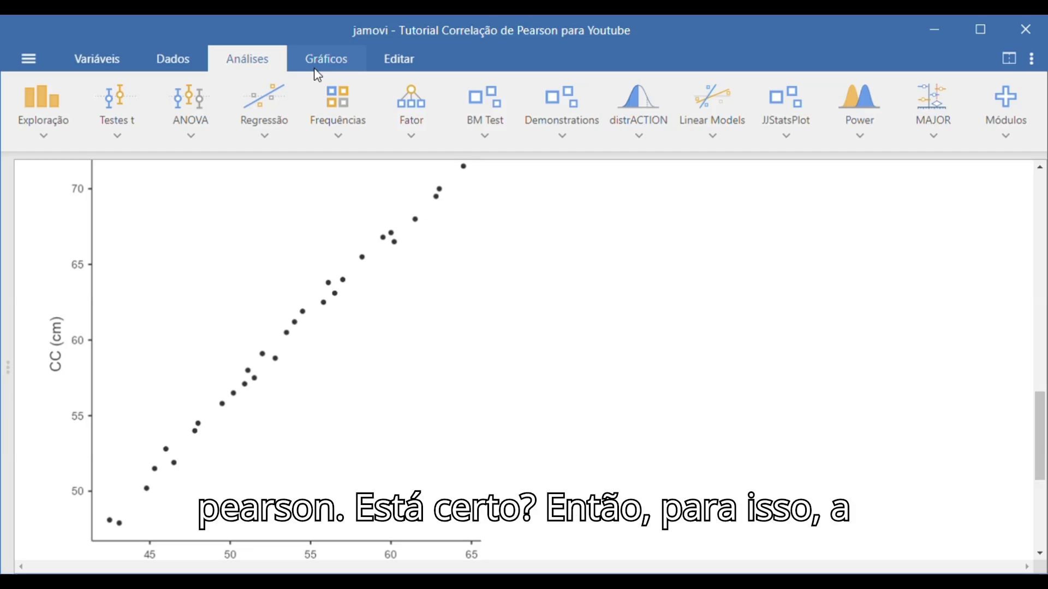
left_click(267, 116)
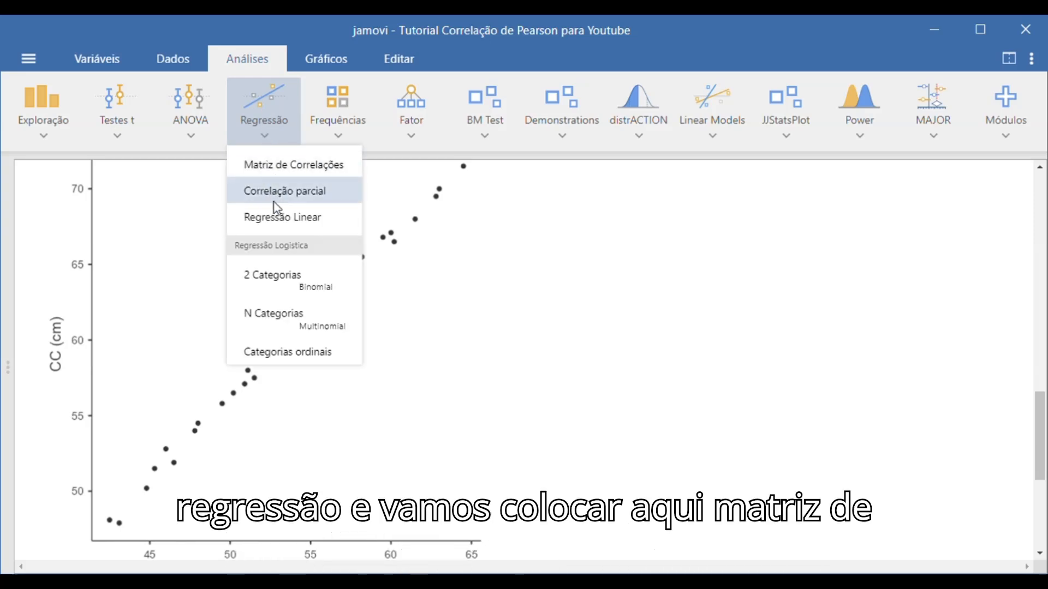
left_click(280, 173)
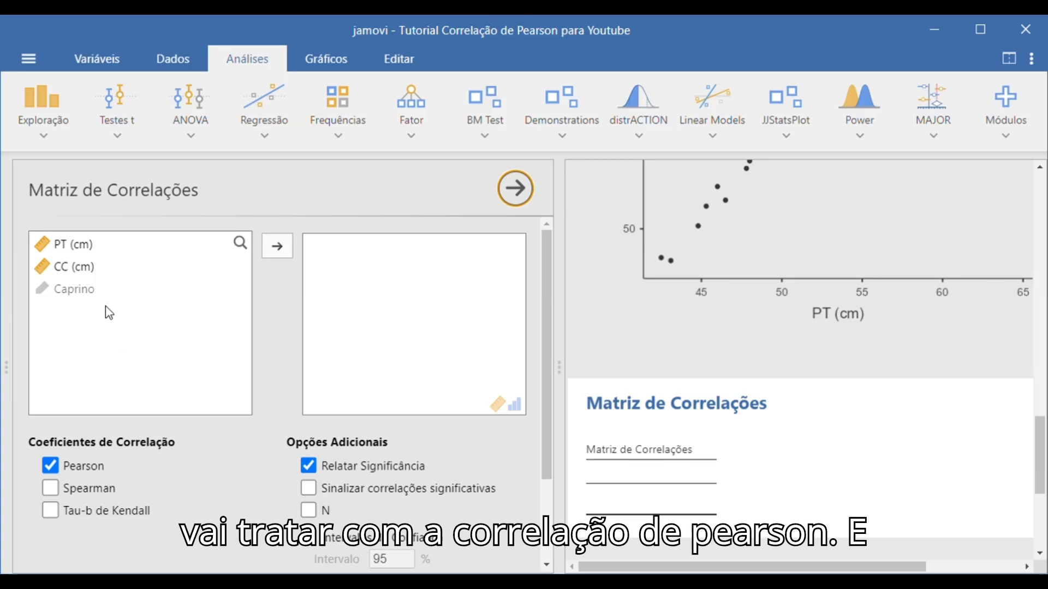
left_click(70, 244)
left_click(72, 268, "shift")
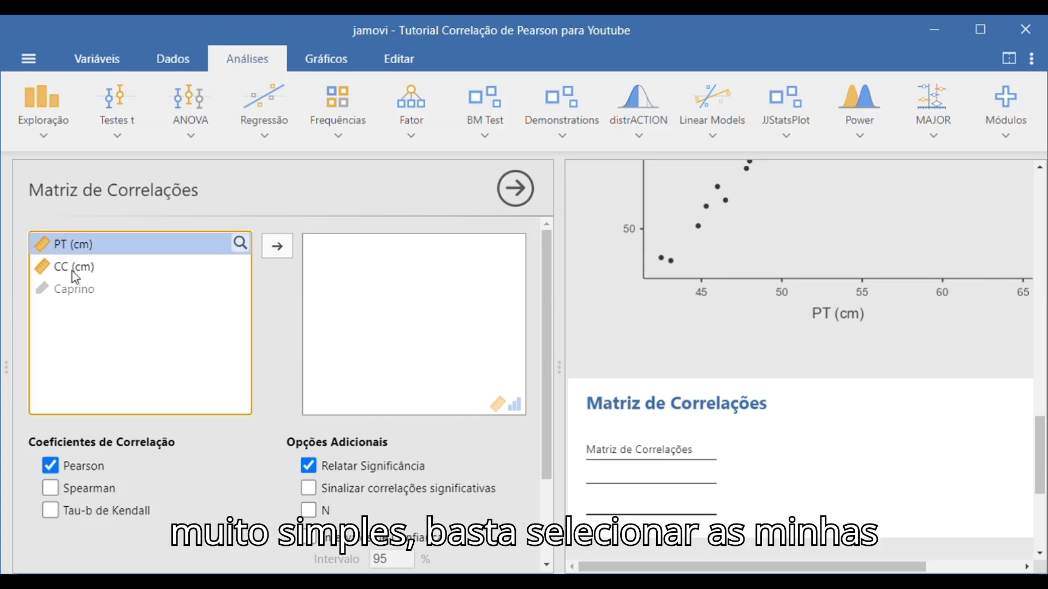
left_click(272, 248)
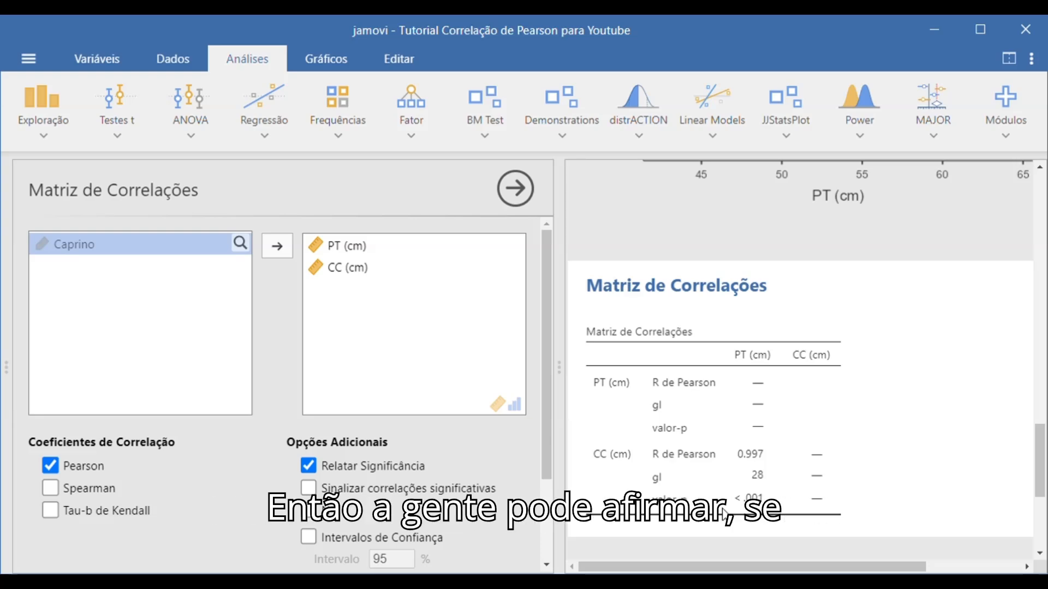
Step: Check the Pearson correlation's p-value against the Ho and Ha hypotheses in the study notes, then return to the correlation matrix
scroll(823, 381, "up", 10)
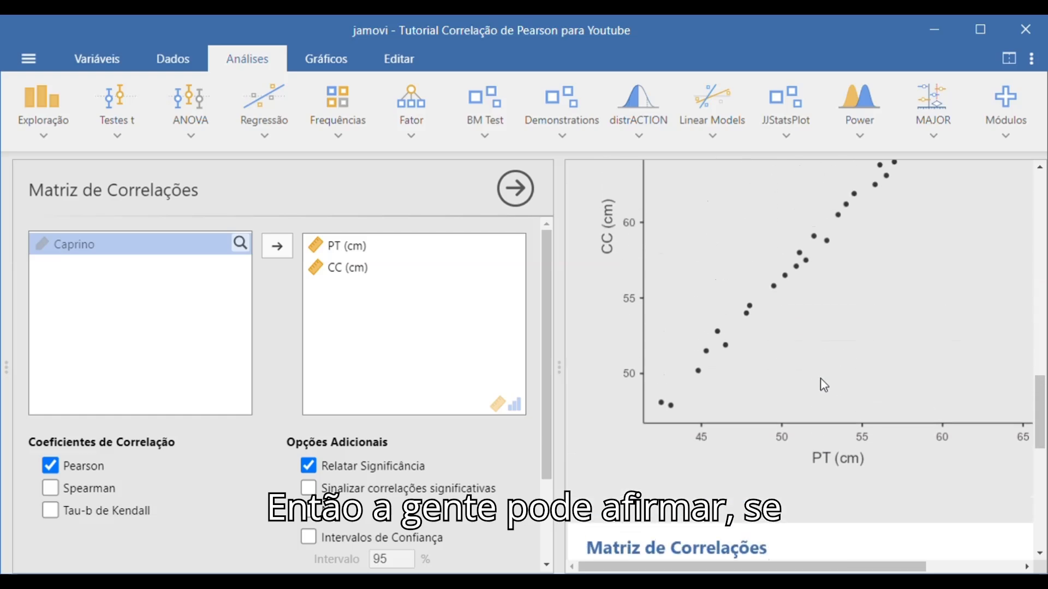
scroll(824, 385, "up", 1)
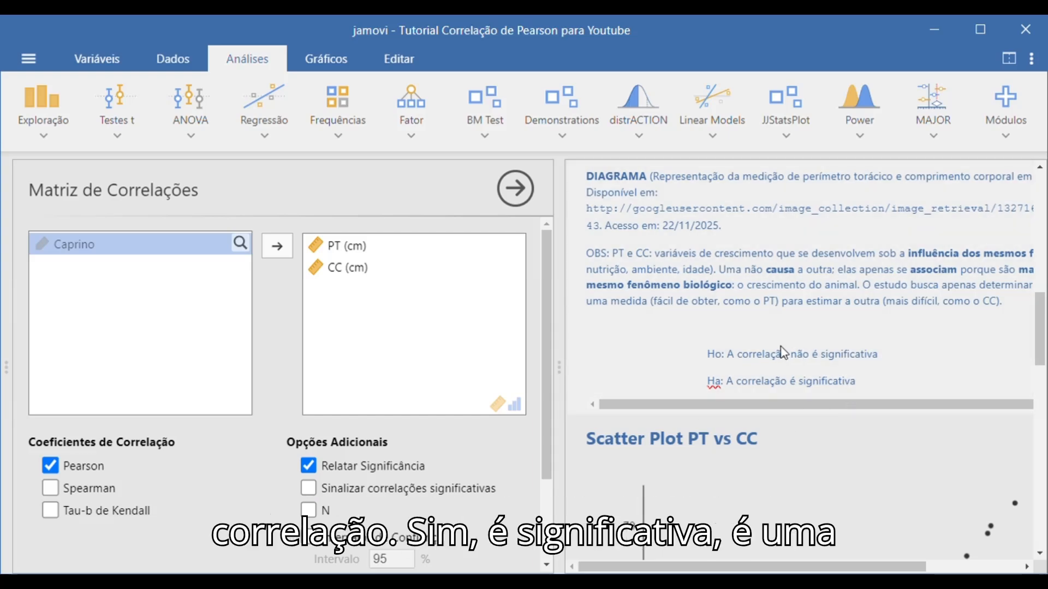
scroll(730, 376, "down", 5)
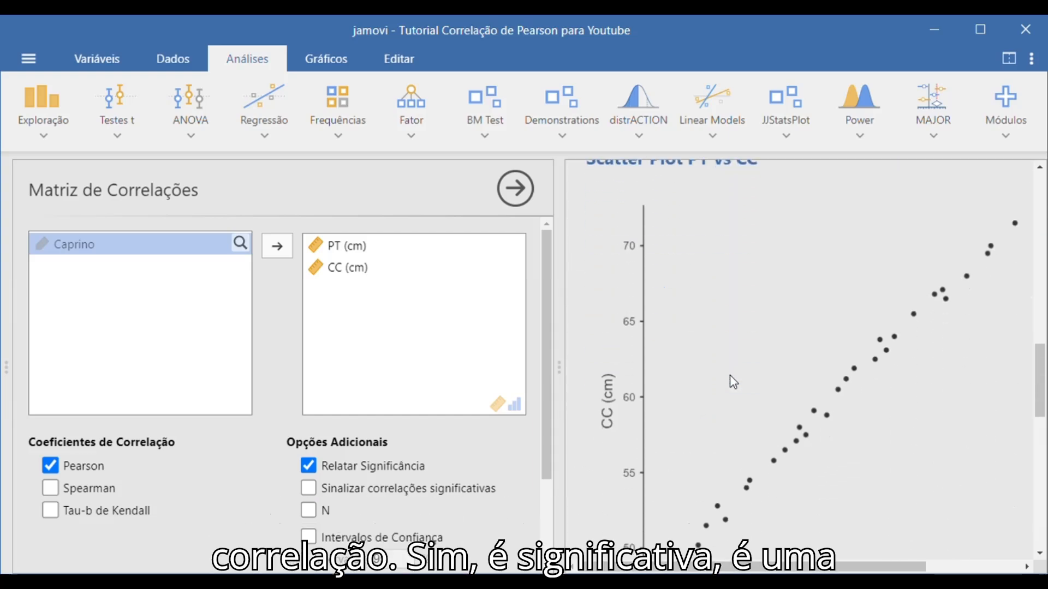
scroll(730, 376, "down", 4)
scroll(730, 377, "down", 4)
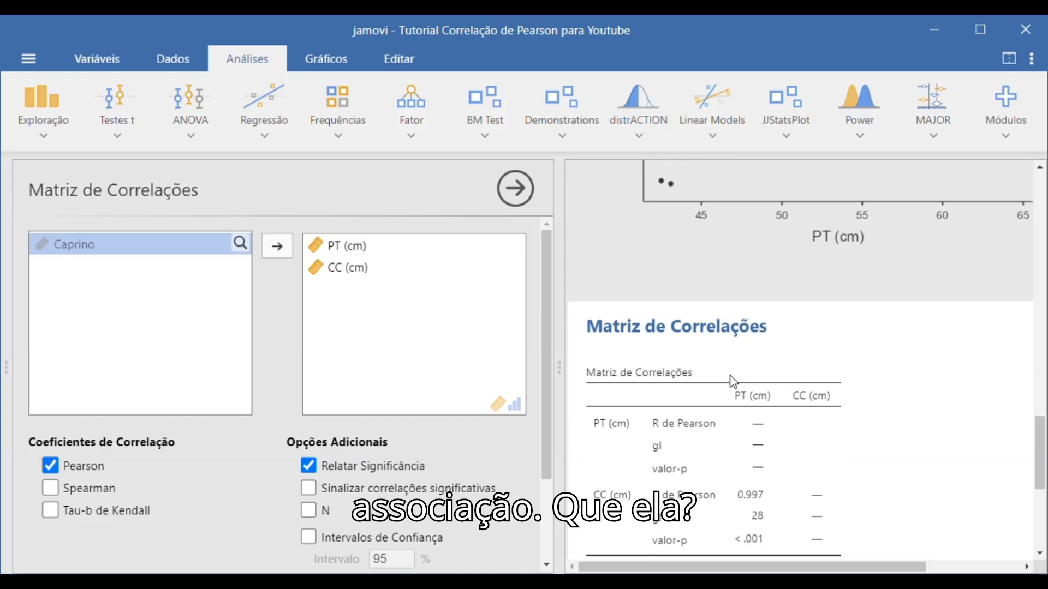
scroll(733, 381, "down", 3)
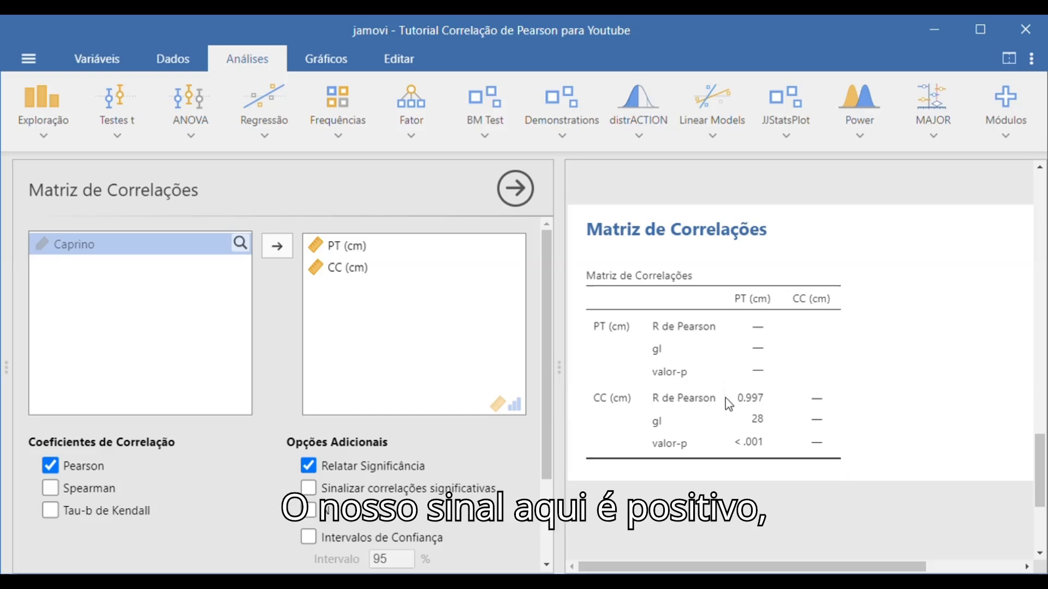
Step: Compare the sign and strength of the Pearson coefficient with the direction and spread of the points in the PT vs CC scatter plot
scroll(731, 408, "up", 5)
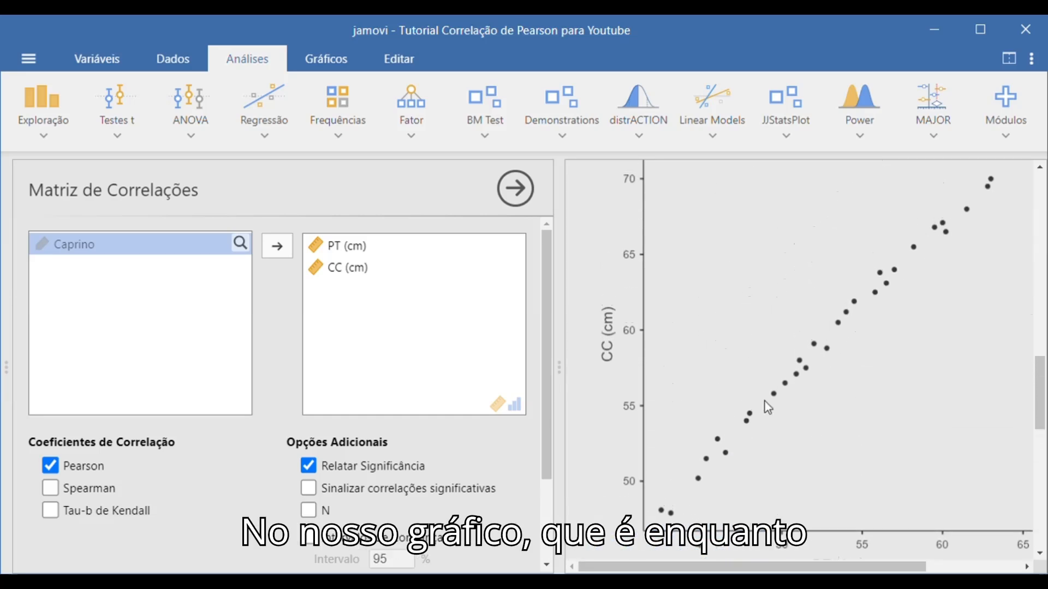
scroll(853, 307, "down", 4)
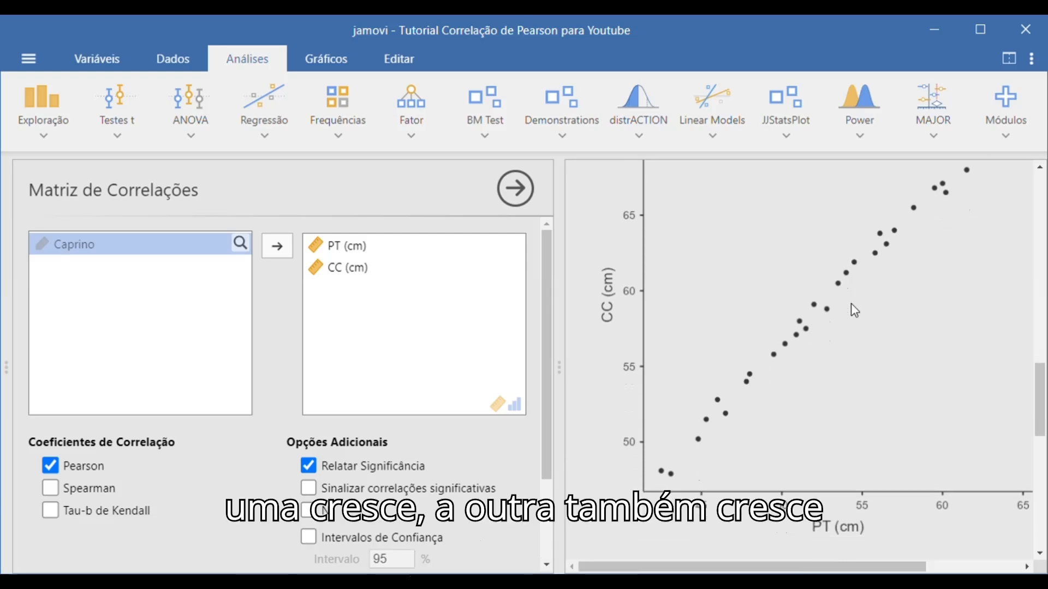
scroll(851, 304, "down", 4)
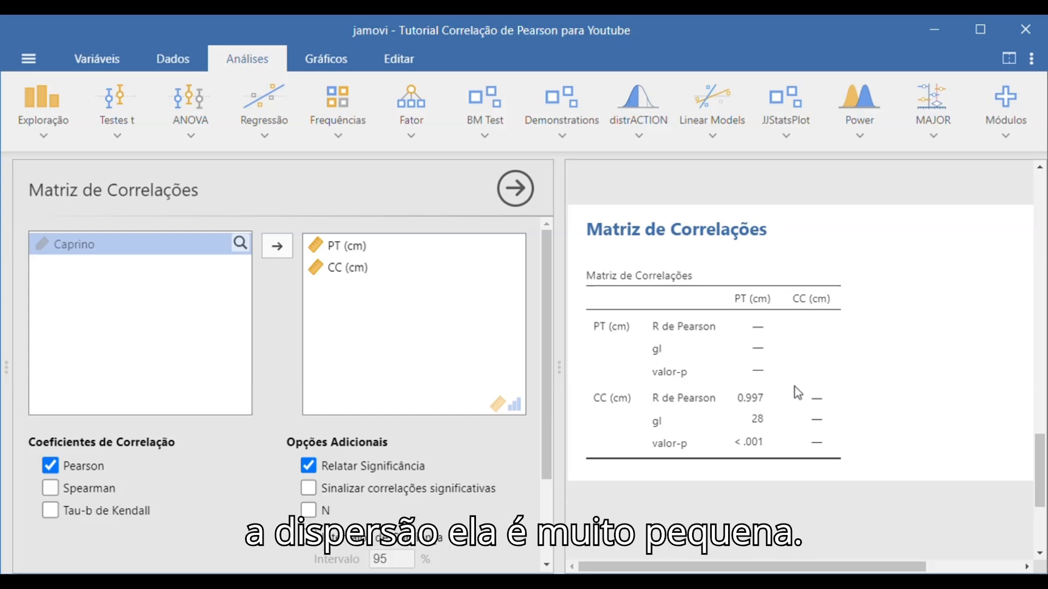
scroll(794, 388, "up", 5)
scroll(794, 388, "up", 1)
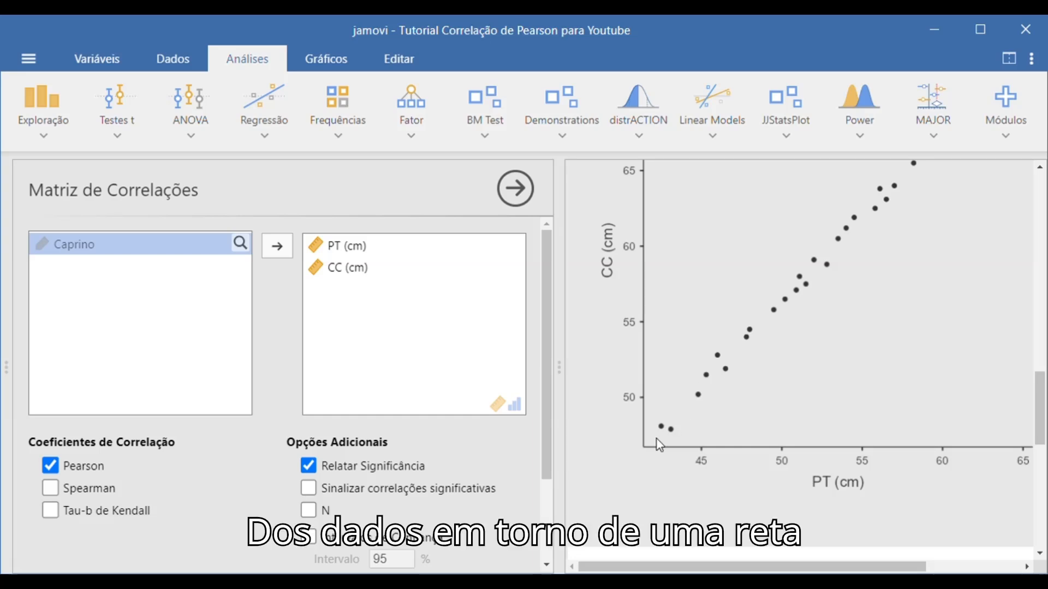
scroll(897, 183, "up", 2)
scroll(898, 186, "up", 5)
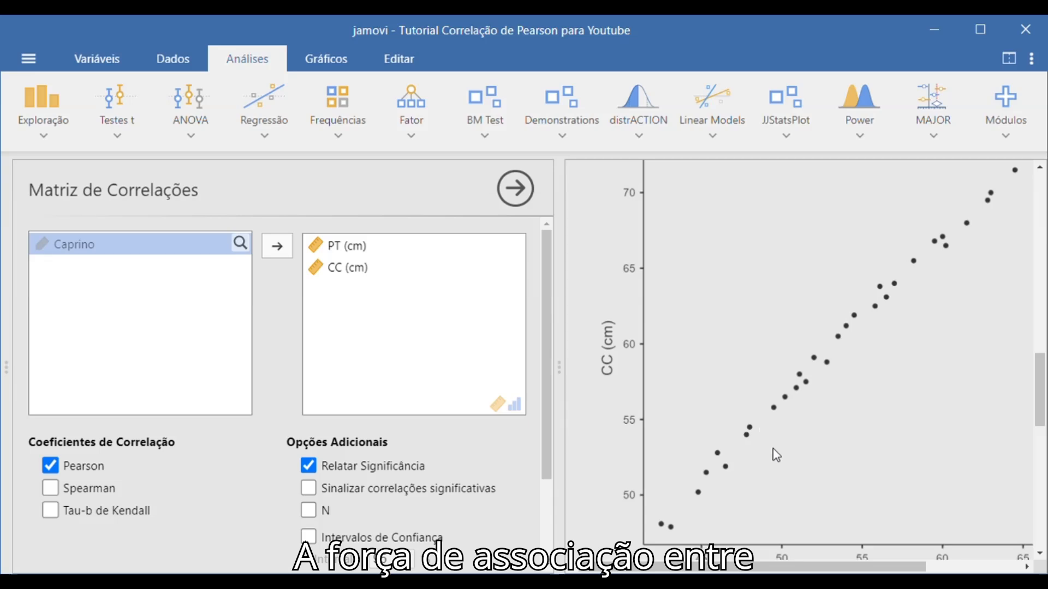
scroll(834, 487, "down", 1)
scroll(834, 487, "down", 1)
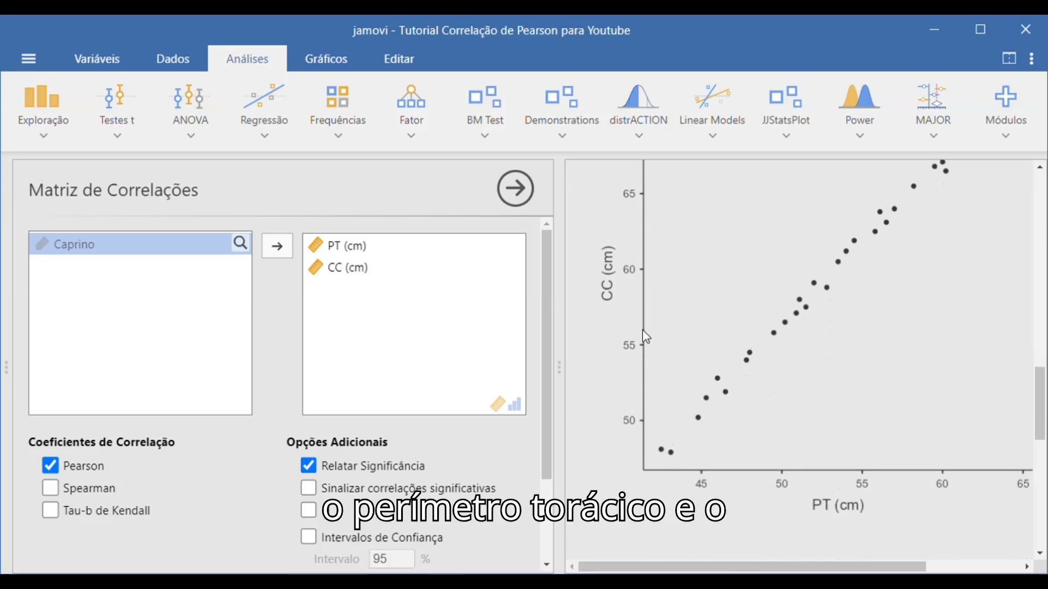
scroll(852, 433, "down", 5)
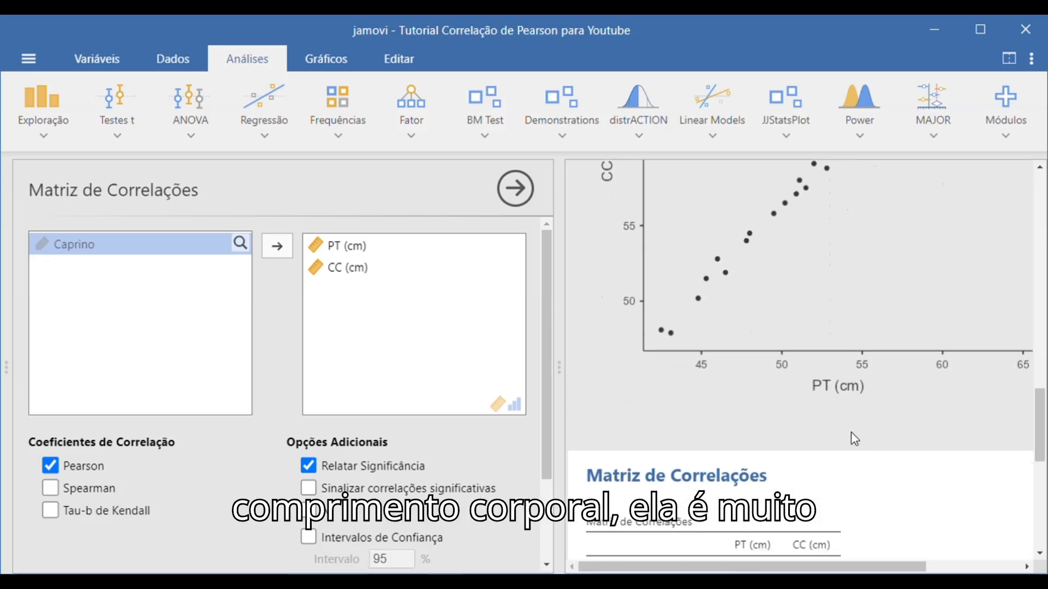
scroll(854, 439, "down", 2)
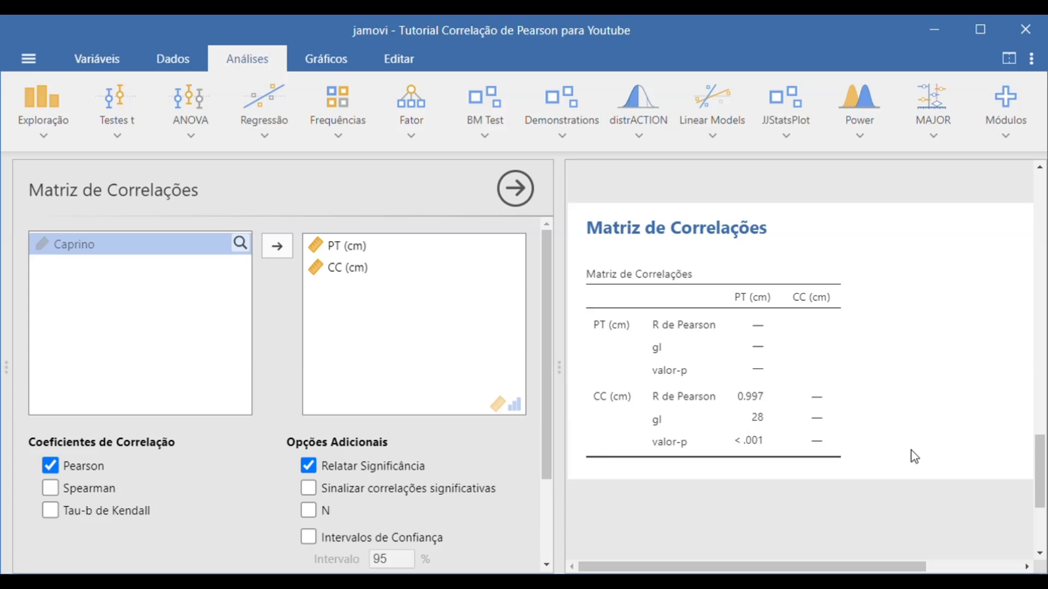
Step: Flag significant correlations in the PT–CC correlation matrix table
scroll(915, 457, "down", 1)
scroll(915, 458, "down", 1)
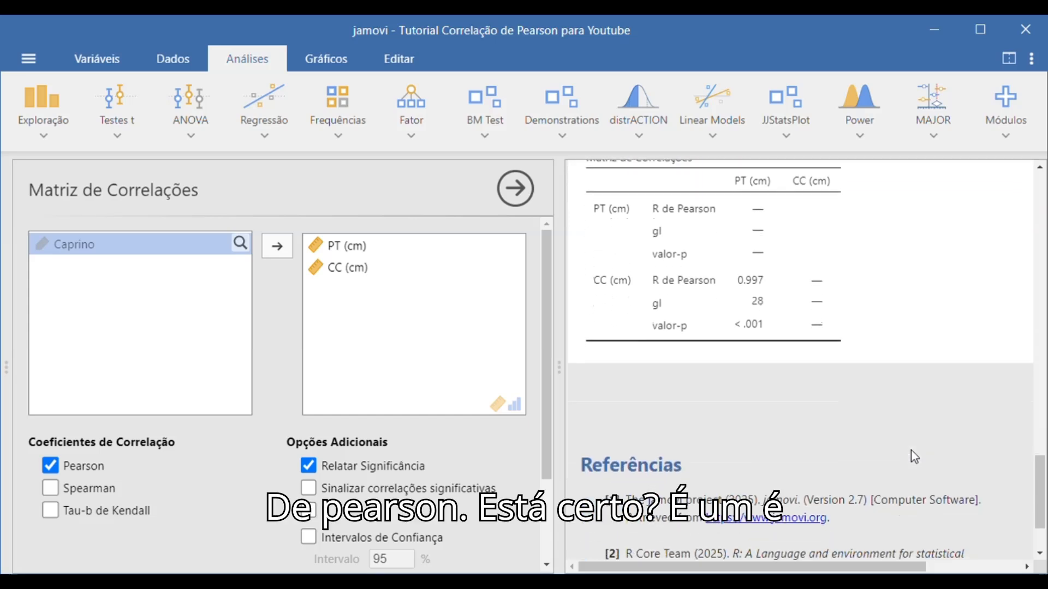
scroll(912, 456, "up", 1)
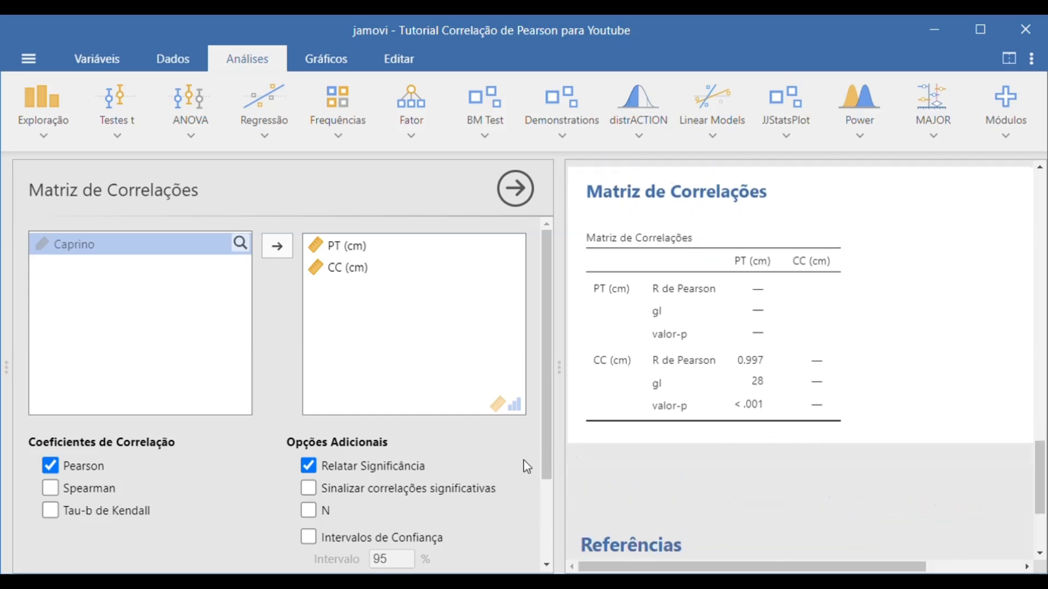
scroll(498, 463, "down", 2)
scroll(498, 463, "down", 1)
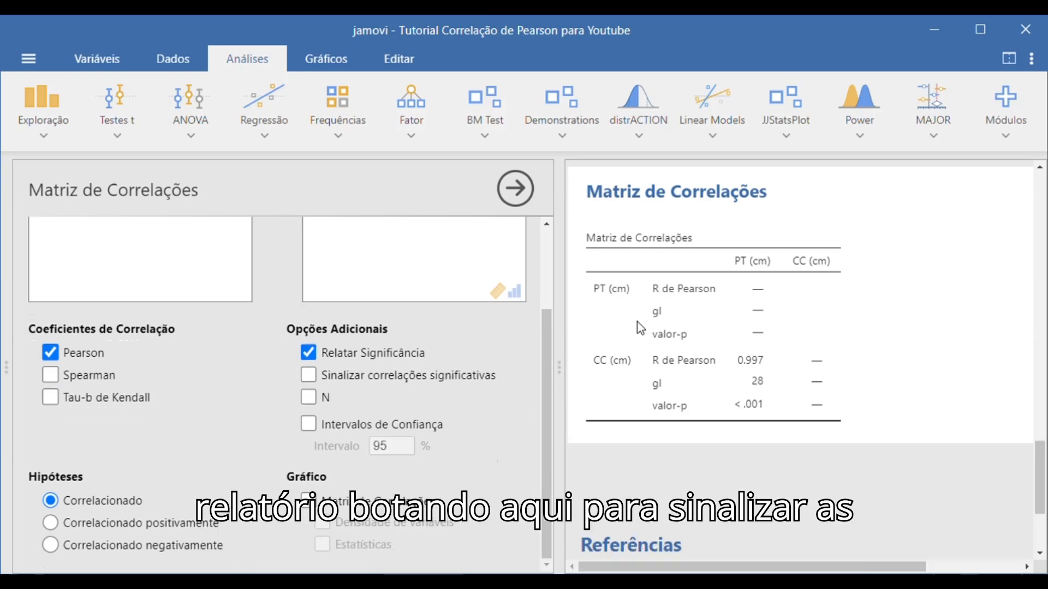
left_click(314, 379)
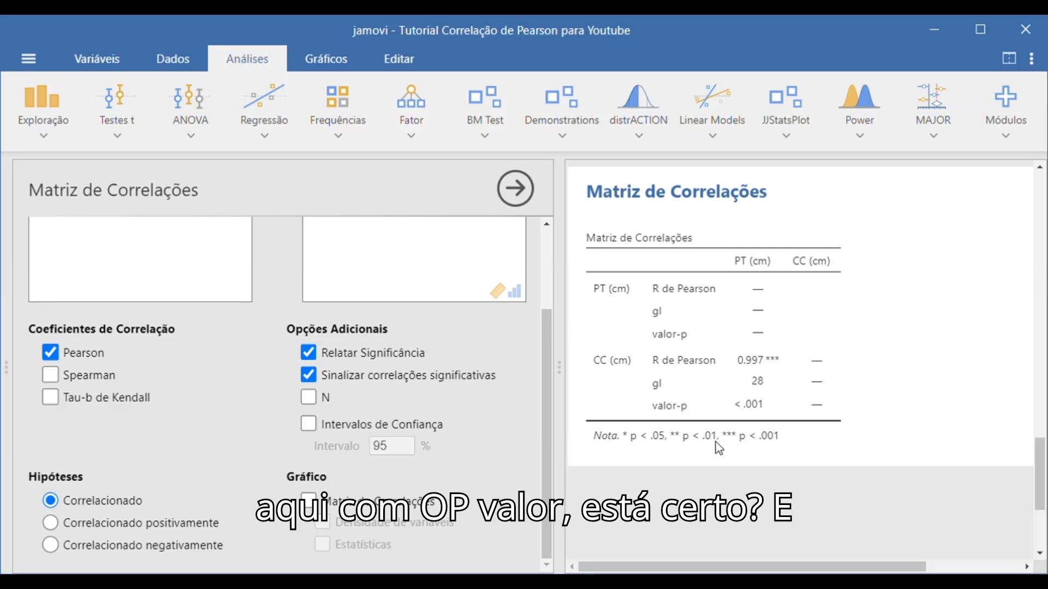
Step: Add the correlation matrix plot to the results and bring its PT–CC graph into view
left_click(309, 501)
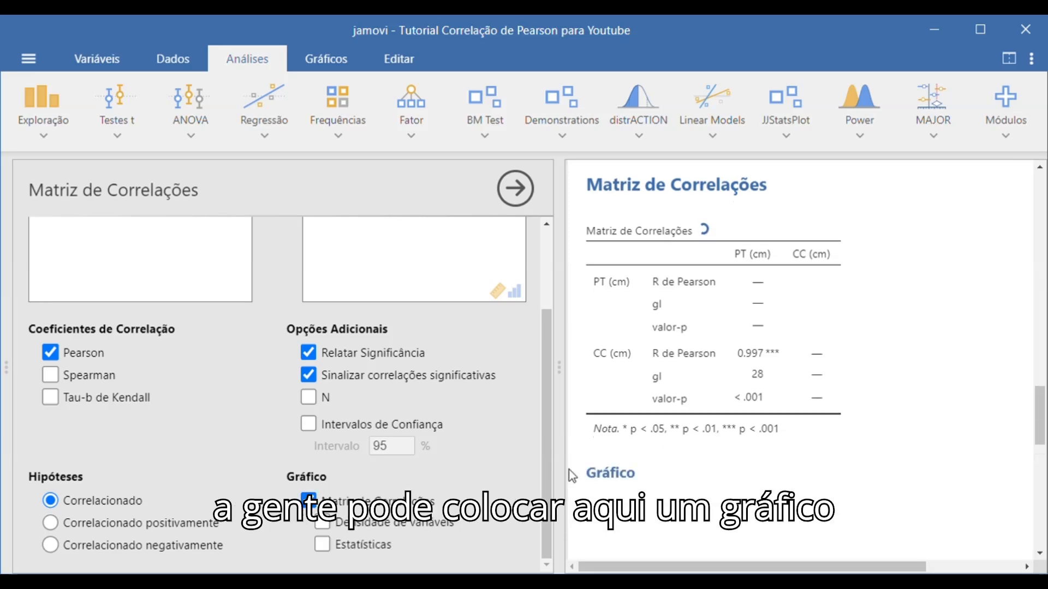
scroll(734, 477, "down", 4)
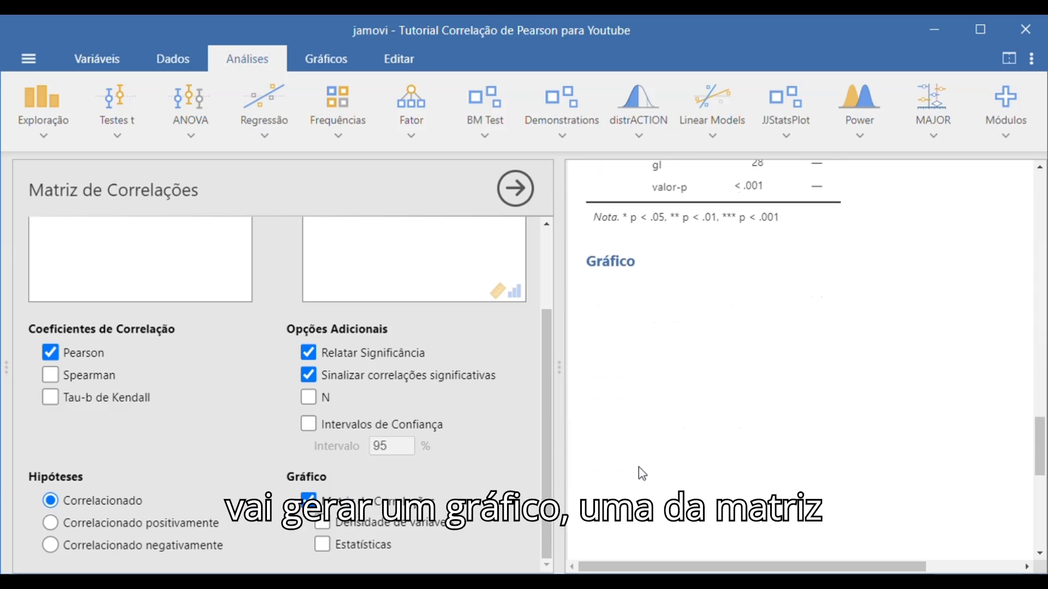
scroll(642, 474, "down", 2)
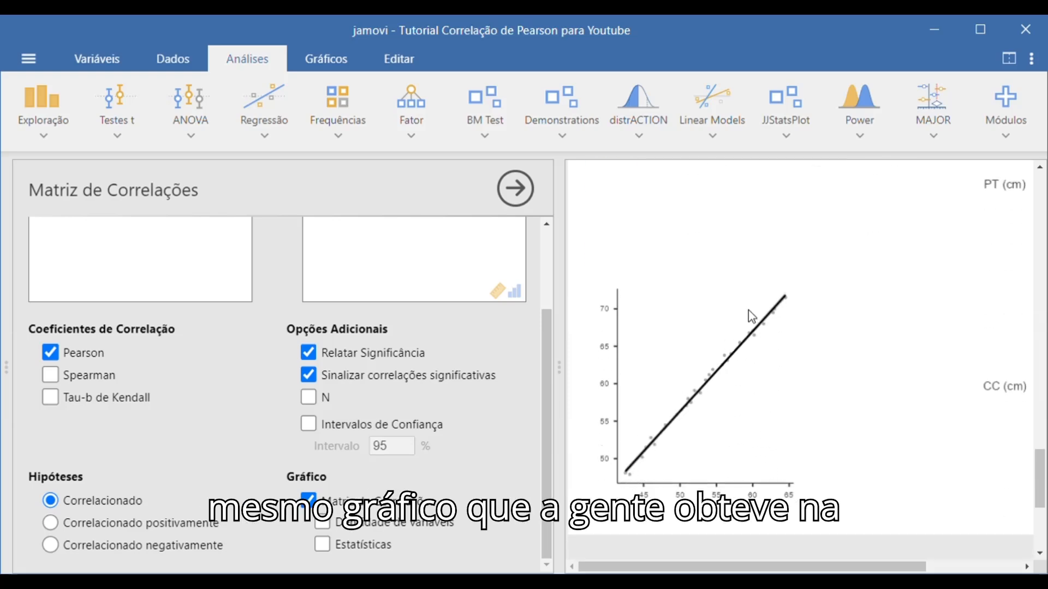
Step: Examine the flagged Pearson coefficient, degrees of freedom and p-value alongside the fitted line in the correlation matrix plot
scroll(759, 327, "up", 3)
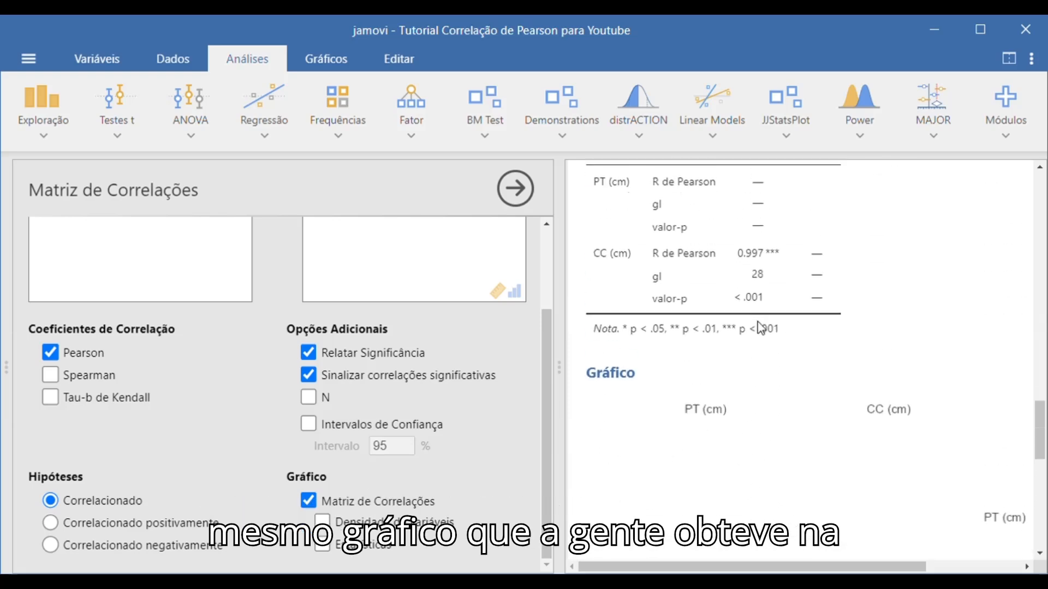
scroll(761, 329, "down", 5)
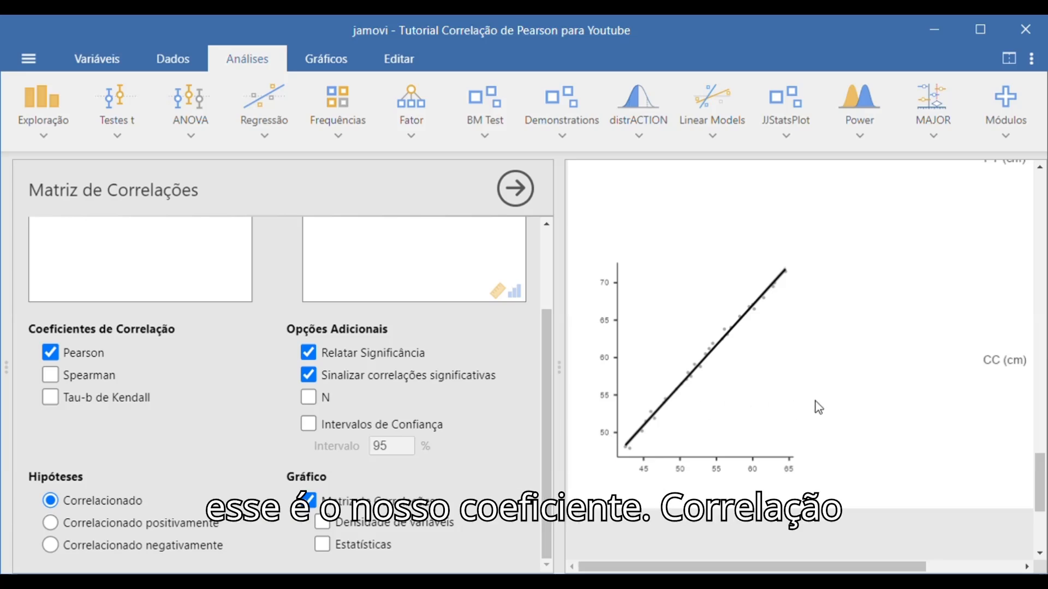
scroll(817, 405, "up", 5)
scroll(819, 407, "up", 2)
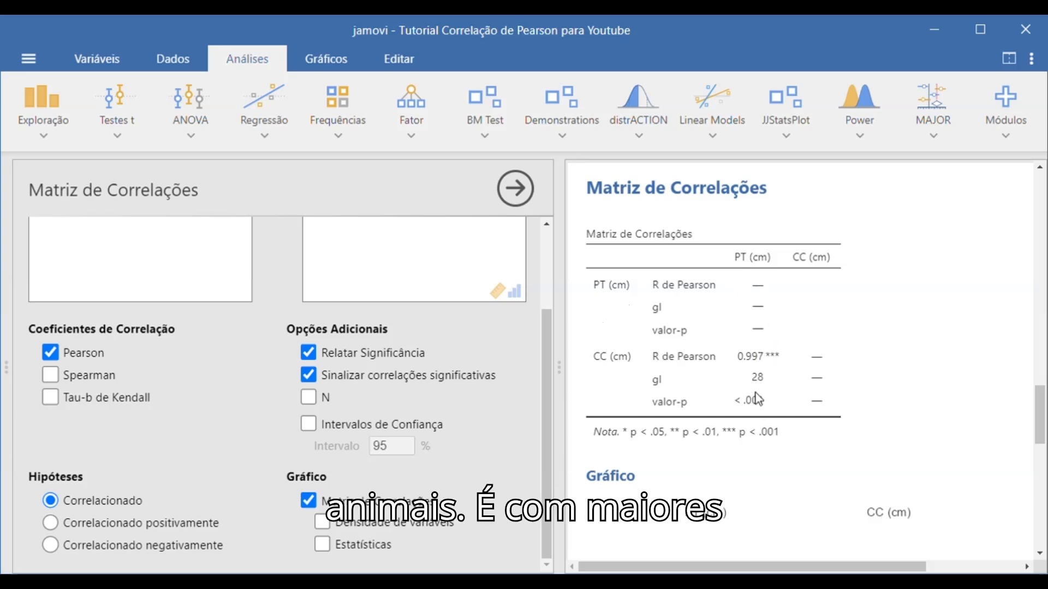
scroll(758, 400, "down", 10)
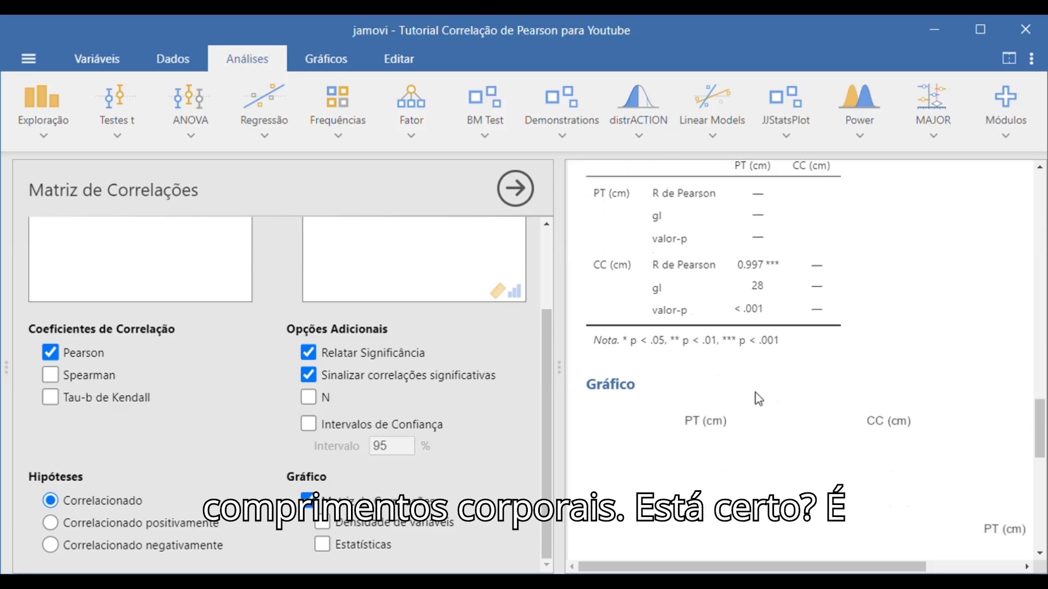
scroll(758, 399, "up", 4)
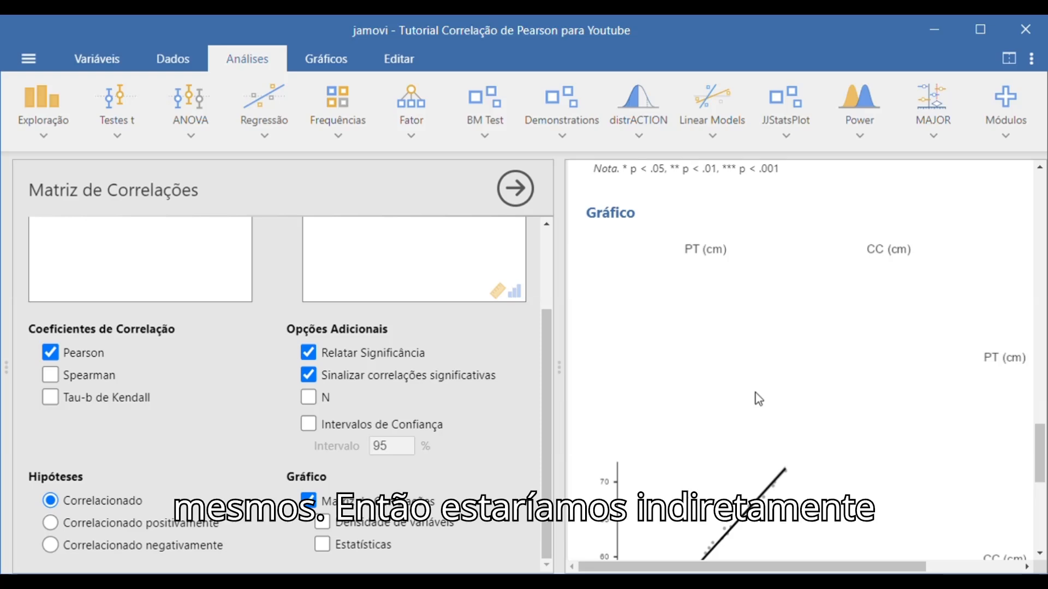
scroll(759, 399, "down", 3)
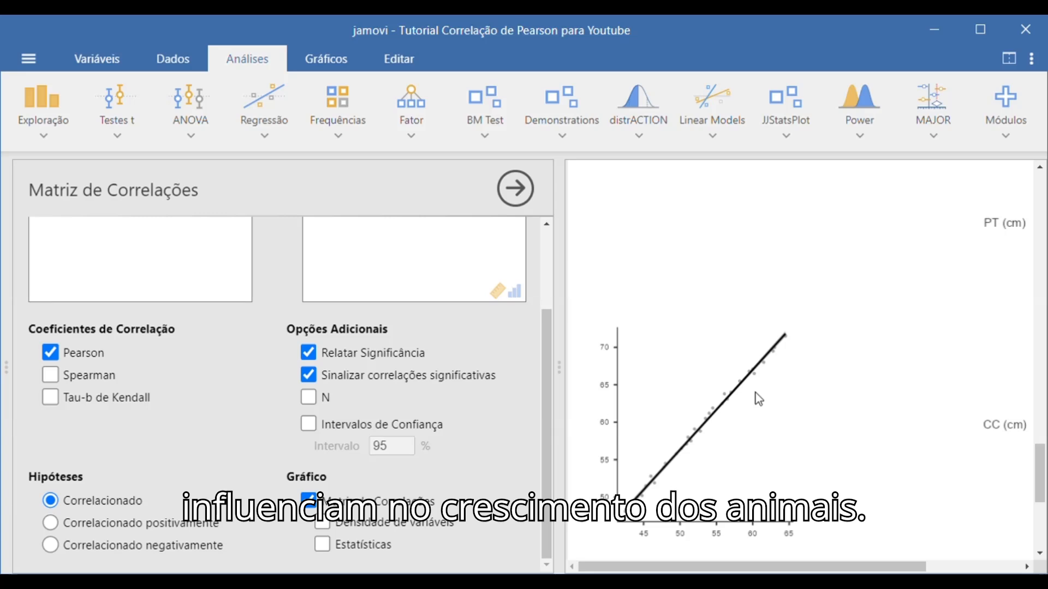
scroll(758, 399, "down", 3)
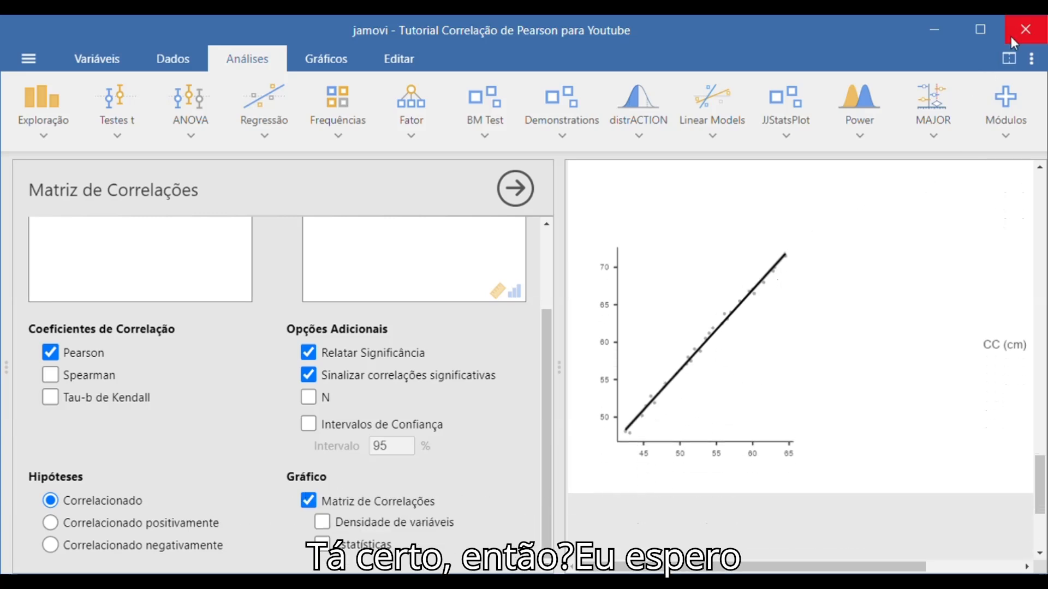
Step: Close the correlation matrix options and look back over the results up to the goat measurement diagram
left_click(513, 190)
scroll(487, 370, "up", 10)
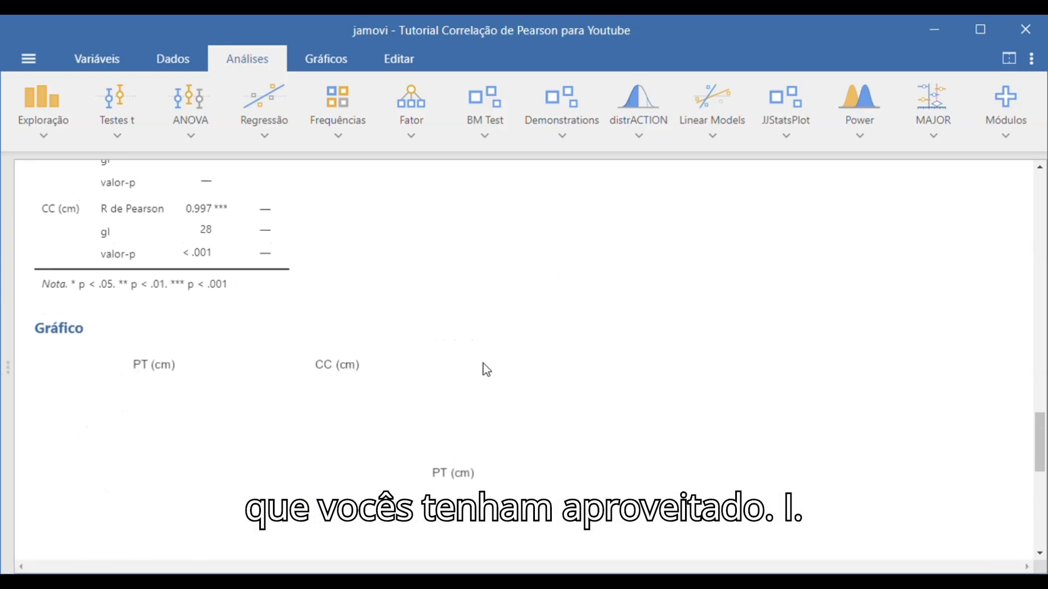
scroll(487, 370, "up", 5)
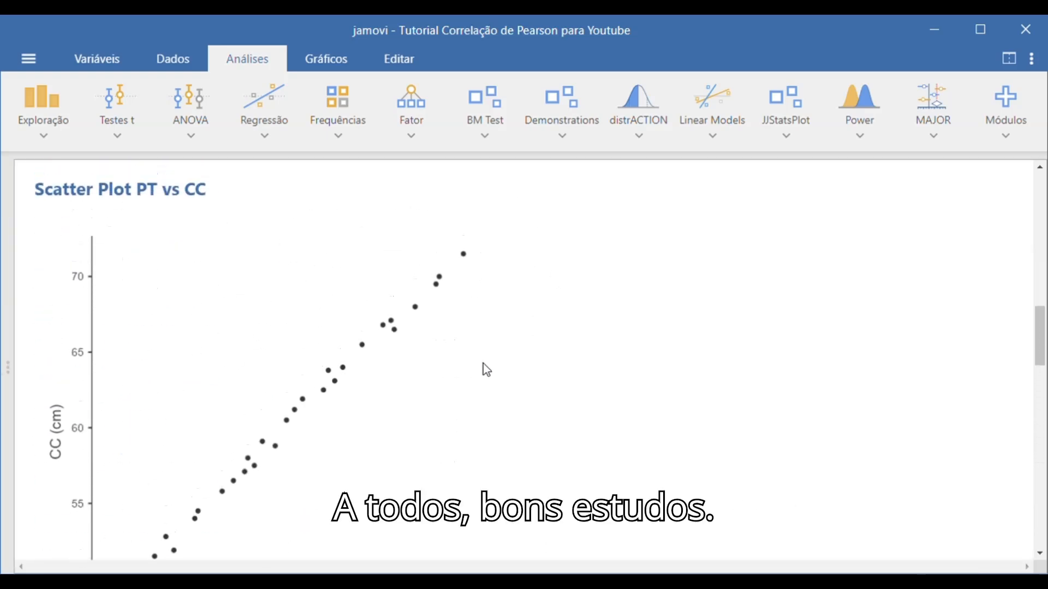
scroll(487, 370, "up", 8)
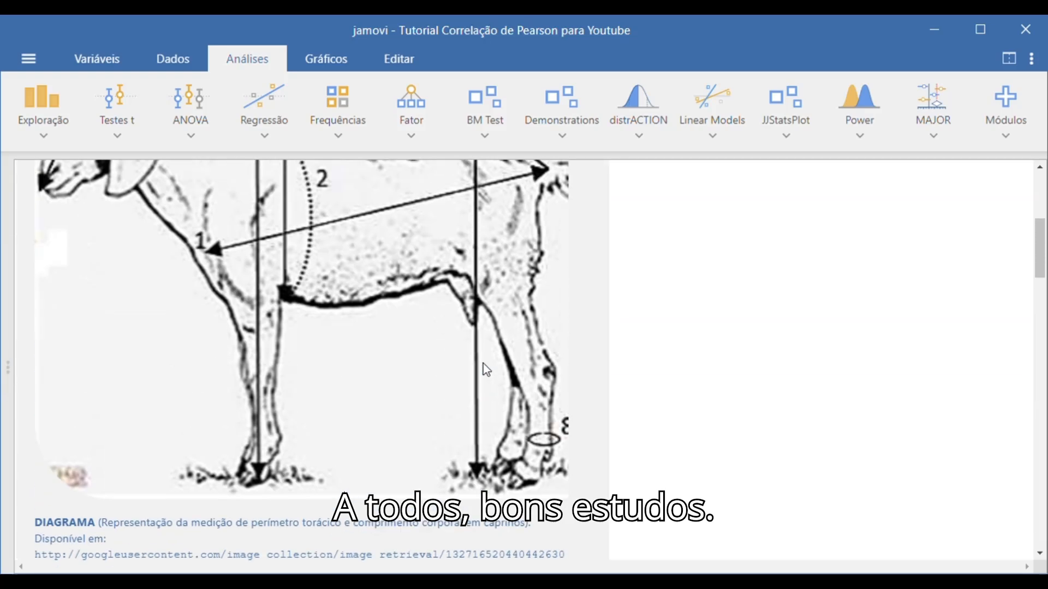